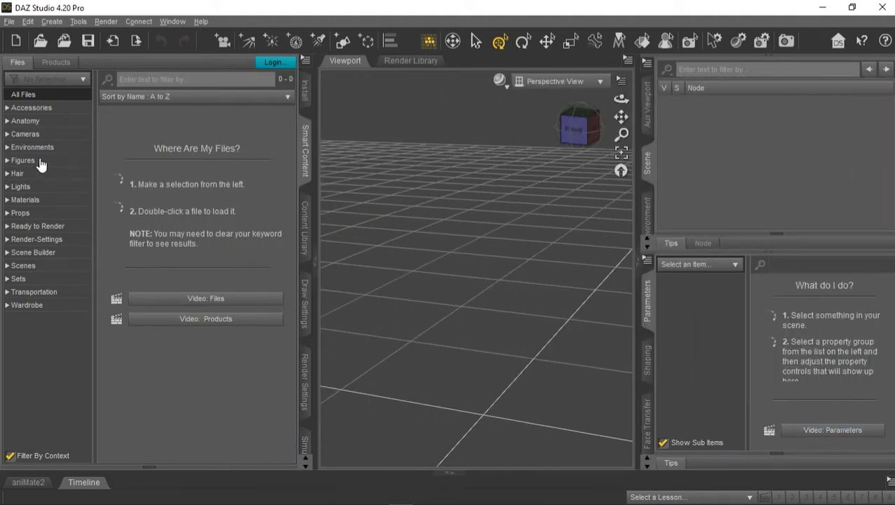
Load the Genesis 3 Male figure from the figures library into the scene.
left_click(41, 162)
scroll(149, 174, "down", 9)
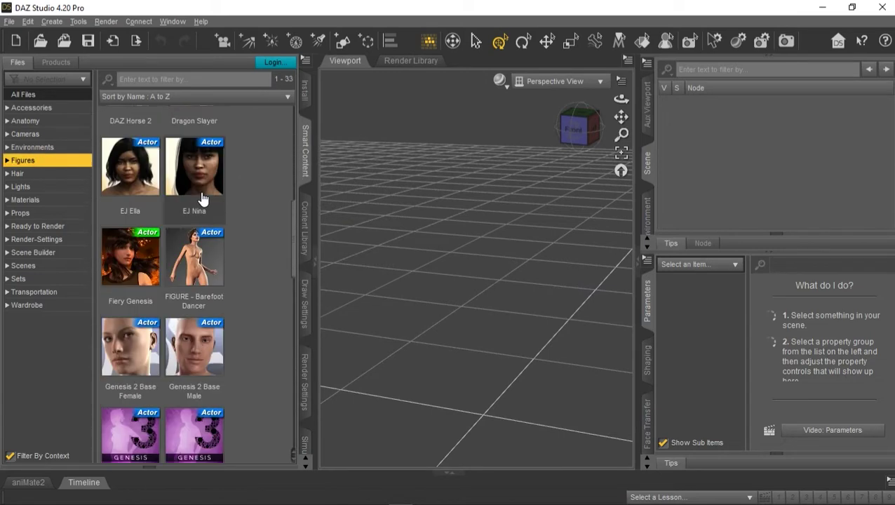
scroll(202, 199, "up", 6)
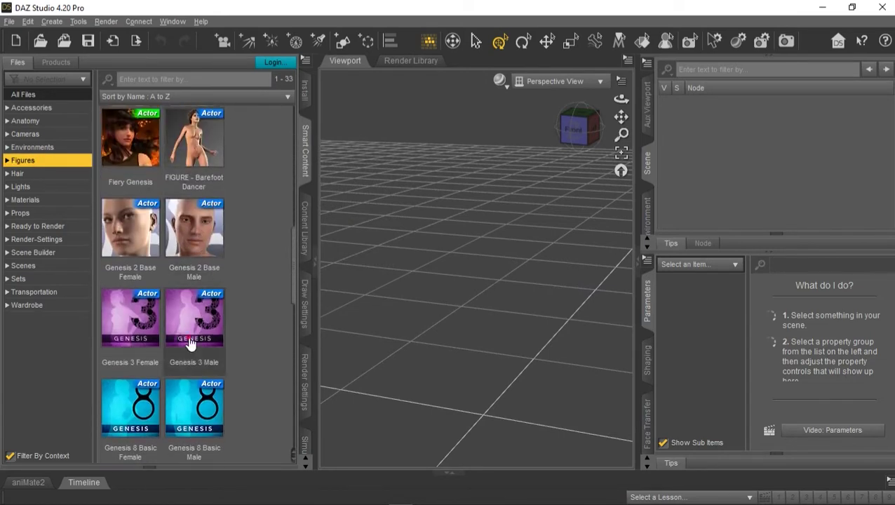
double_click(195, 320)
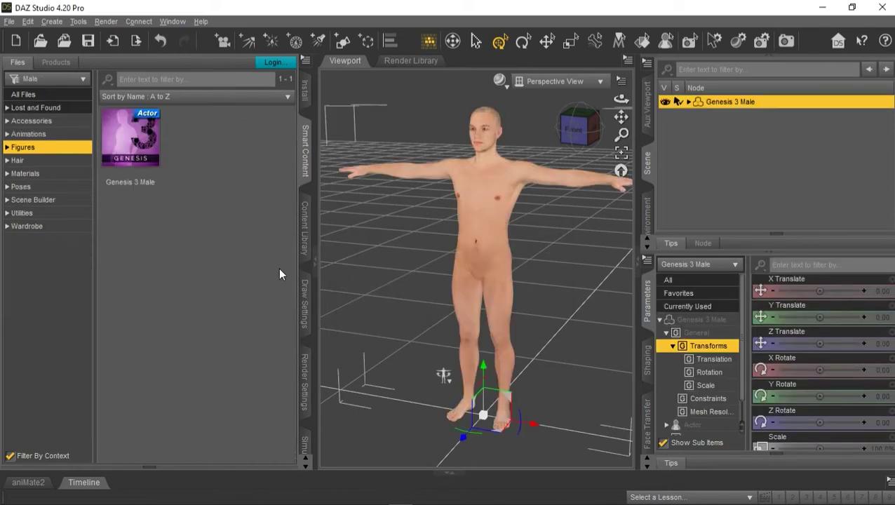
Dress the male figure in the Basic Wear Briefs and the Basic Wear Tank Top.
left_click(42, 227)
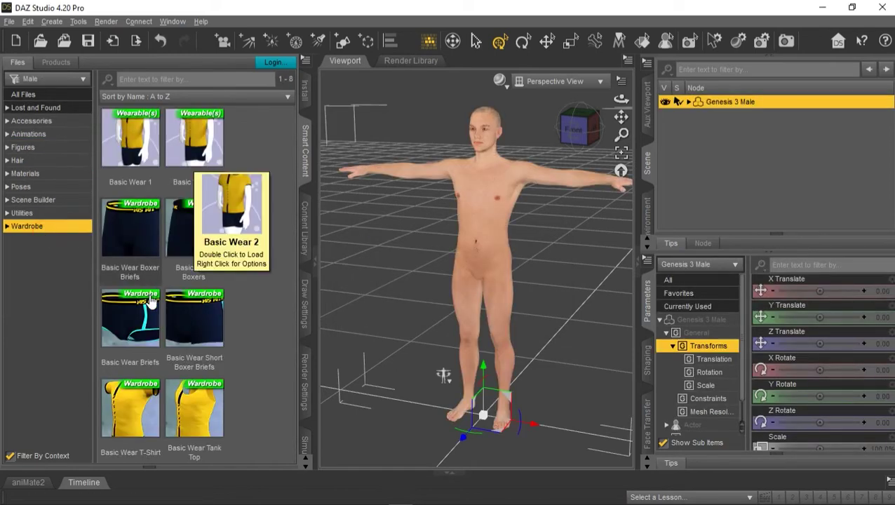
left_click_drag(148, 319, 363, 252)
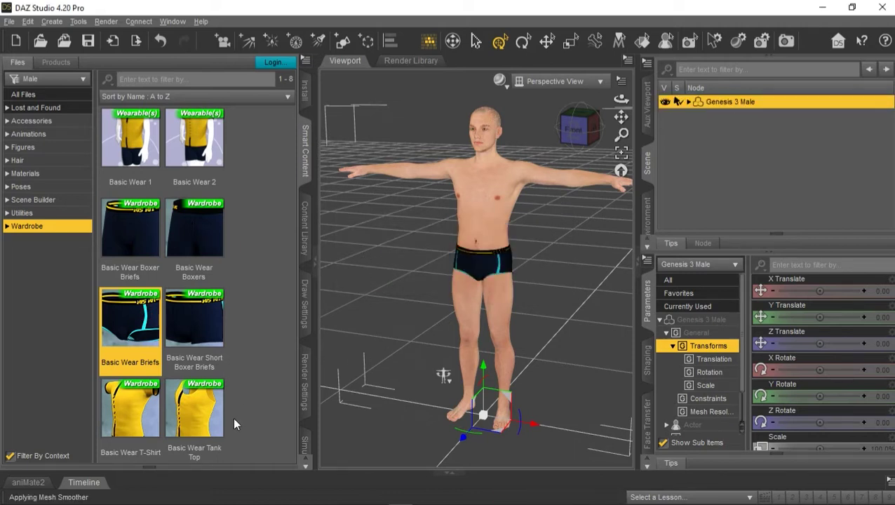
left_click_drag(216, 418, 361, 250)
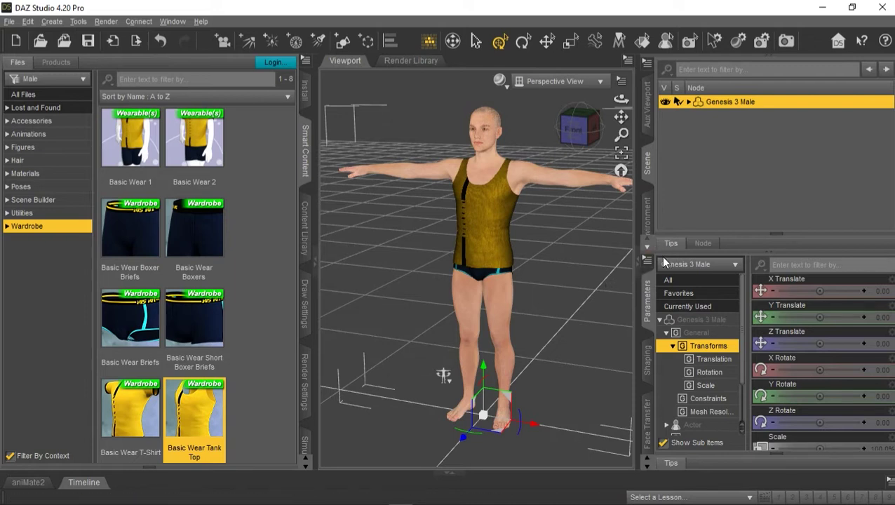
Filter the parameters by "Res" and set the Genesis 3 Male figure's resolution level to Base.
left_click(661, 321)
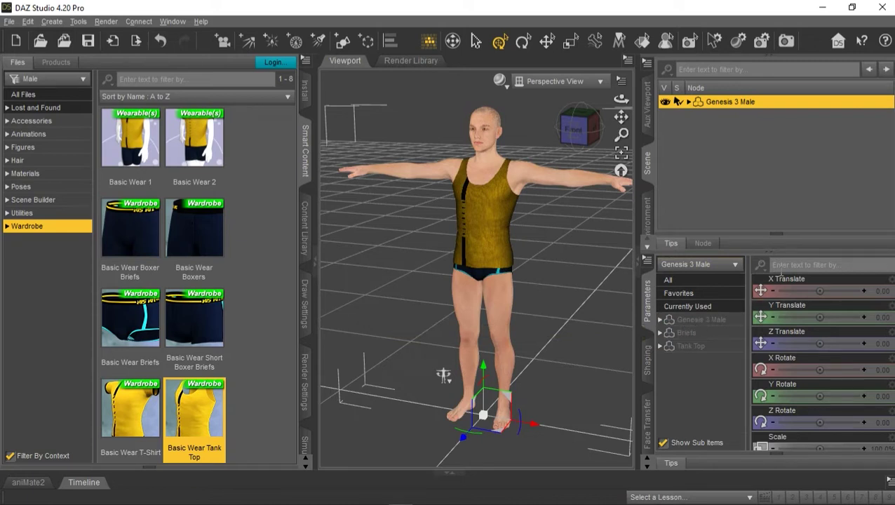
left_click(788, 265)
type("Re")
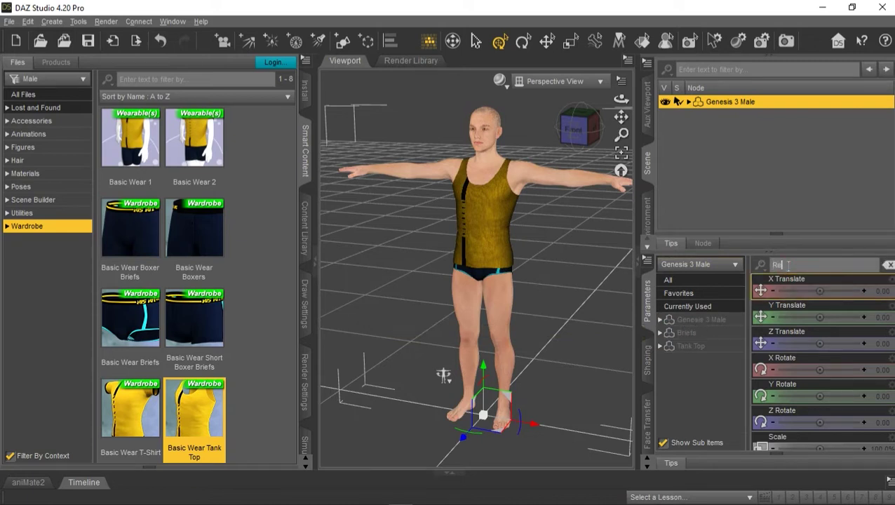
type("s")
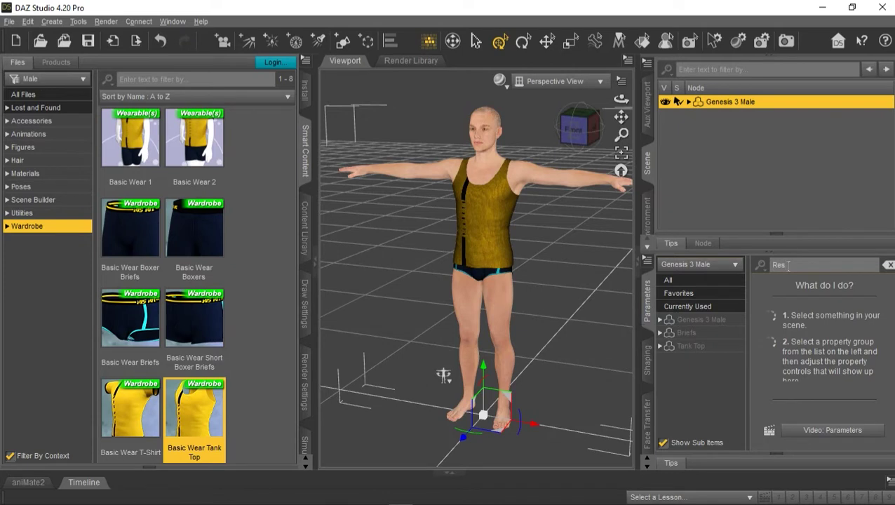
left_click(707, 321)
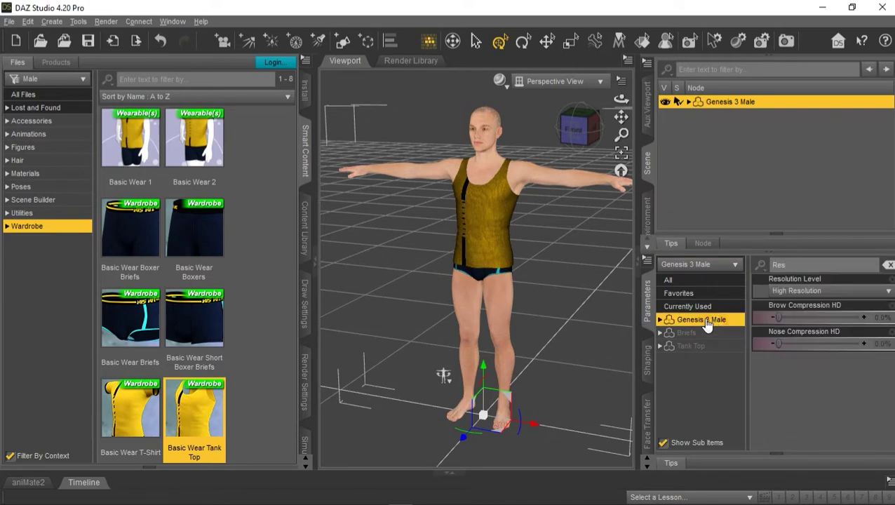
left_click(818, 293)
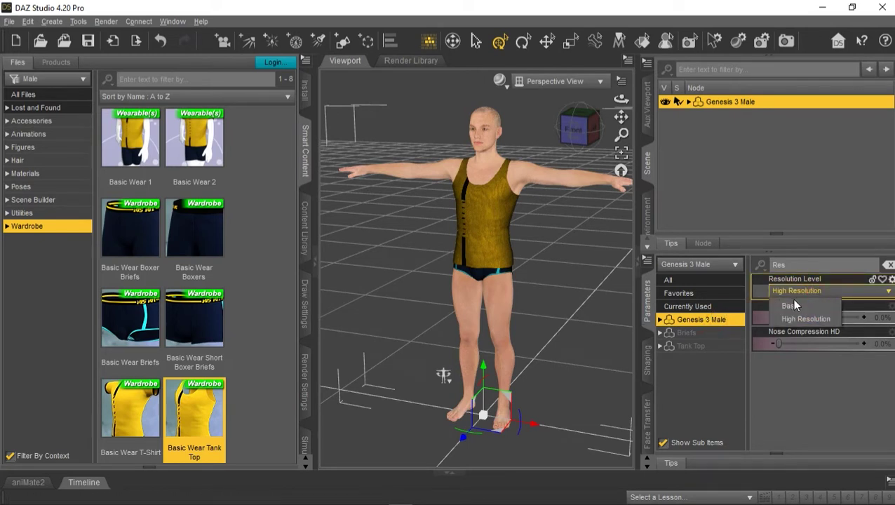
left_click(792, 306)
Set the Briefs' resolution level to Base and check the Tank Top's resolution level.
left_click(688, 333)
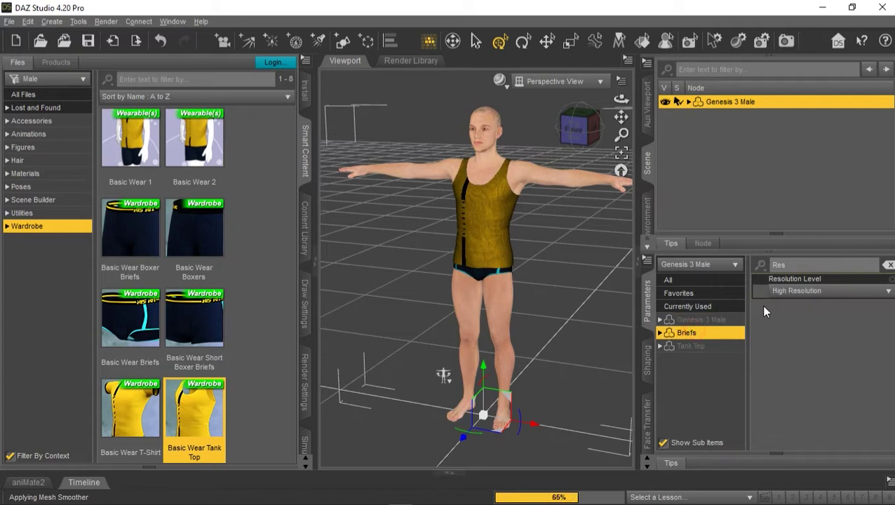
left_click(786, 291)
left_click(790, 306)
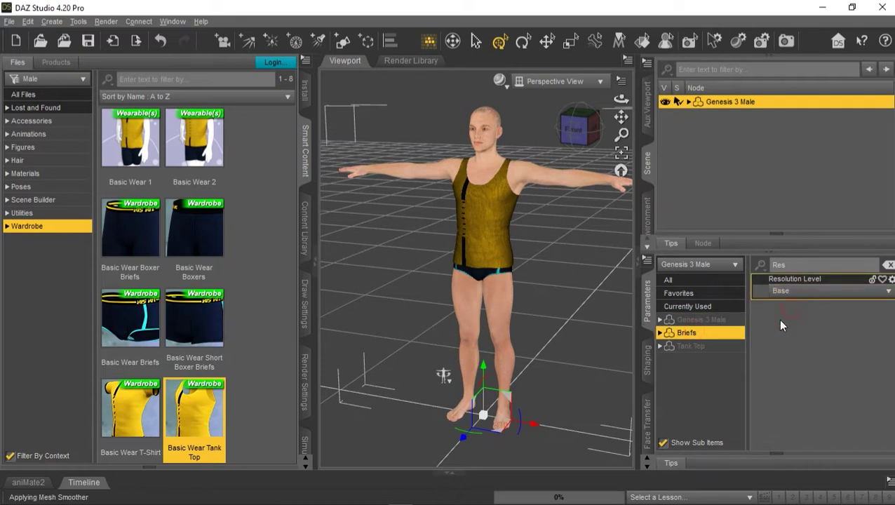
left_click(719, 351)
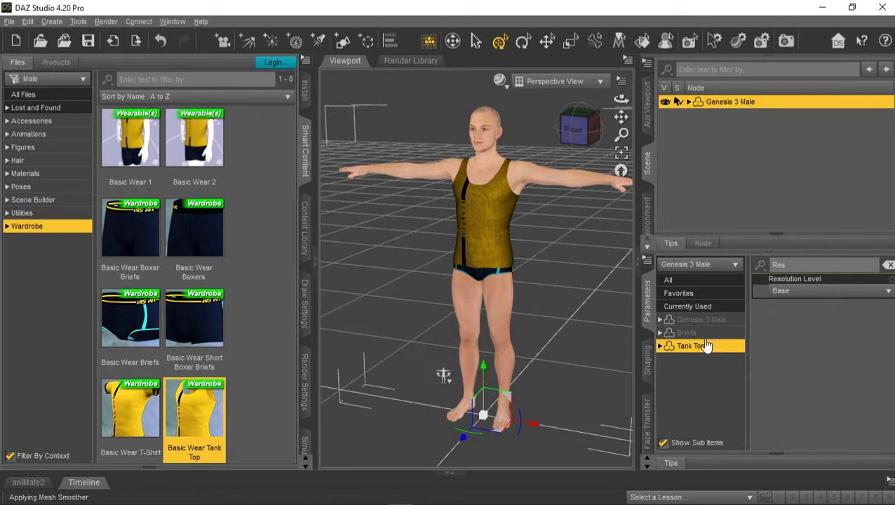
Start exporting the male figure as an Autodesk FBX file named G3M in the Genesis Figures folder.
left_click(9, 22)
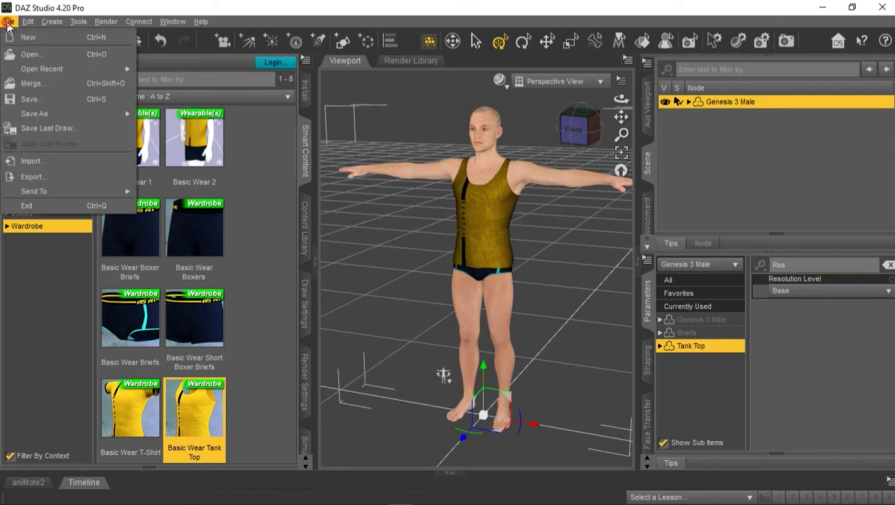
left_click(32, 177)
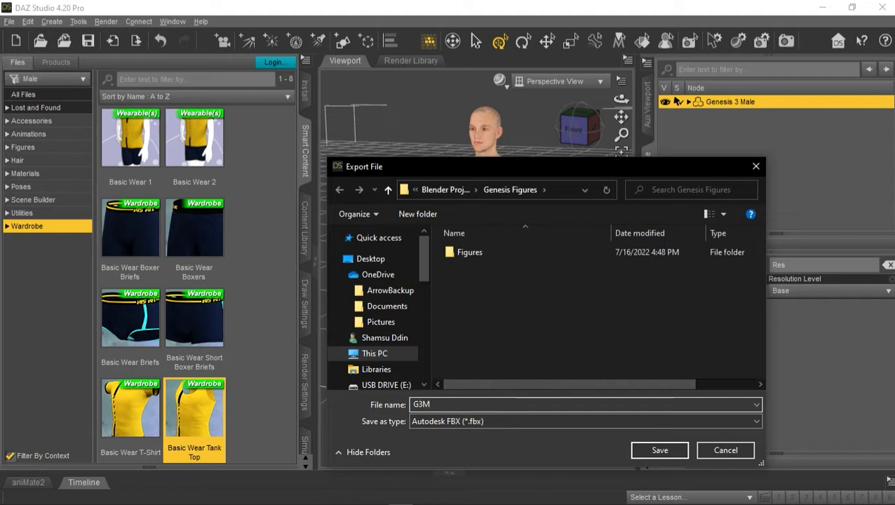
left_click(653, 451)
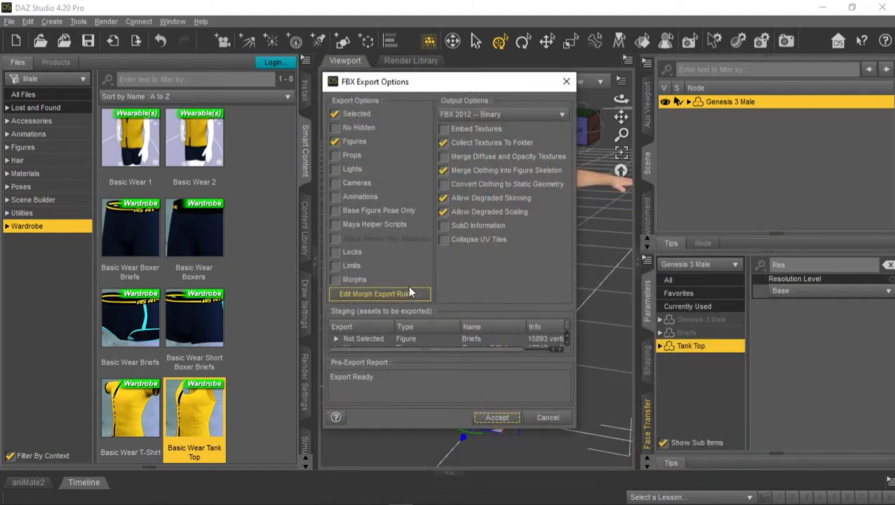
Review the selection, figure and texture-collection options of the FBX export, then accept them to run it.
left_click(362, 116)
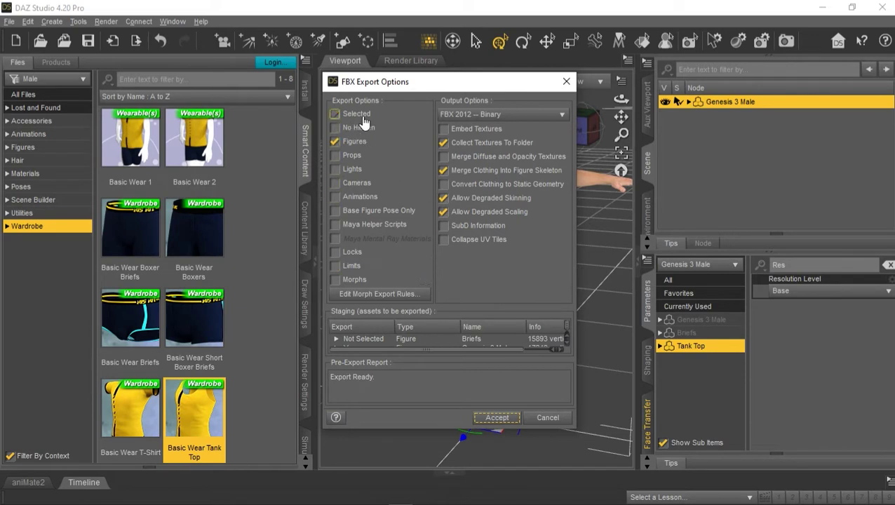
left_click(360, 116)
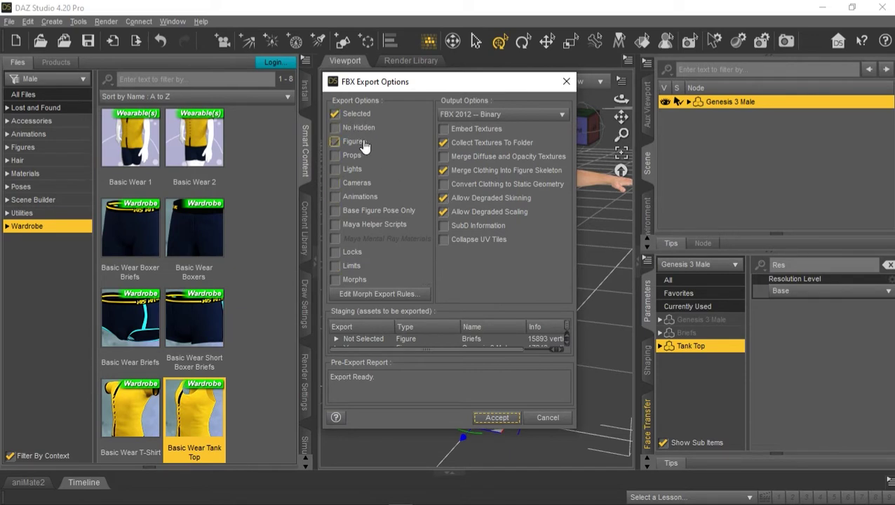
left_click(363, 143)
left_click(469, 145)
left_click(520, 146)
left_click(498, 419)
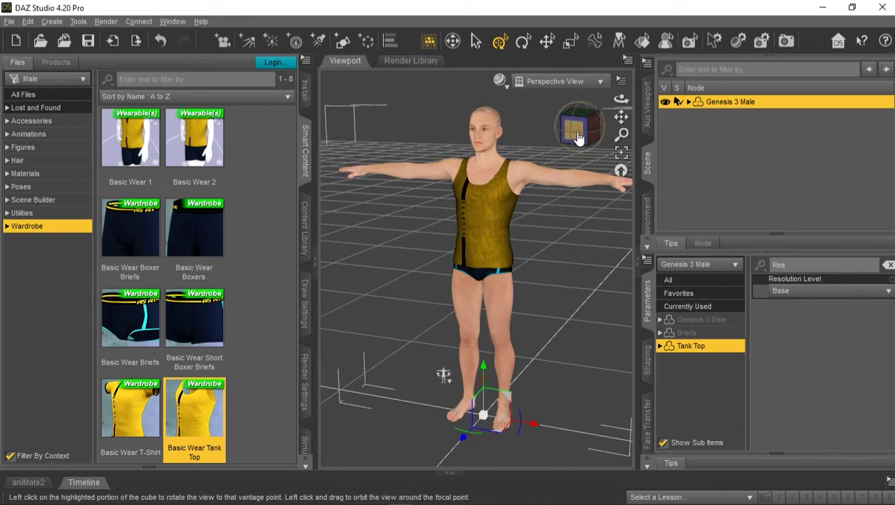
Move the male figure sideways along the X axis, clear of the scene's centre, and deselect it.
left_click(576, 131)
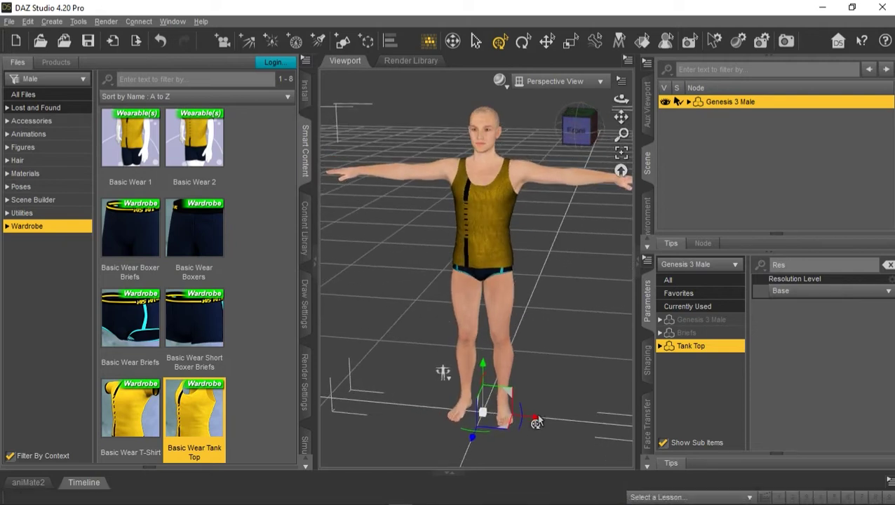
left_click_drag(533, 423, 335, 396)
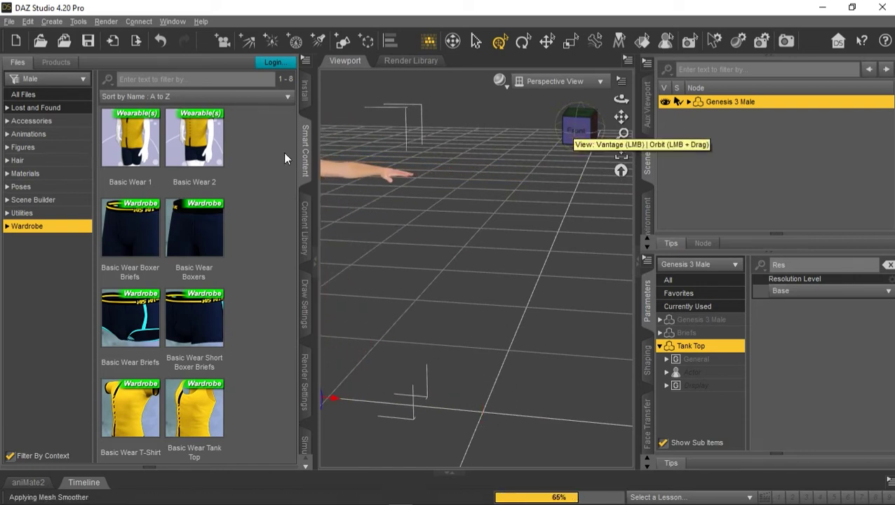
left_click(531, 239)
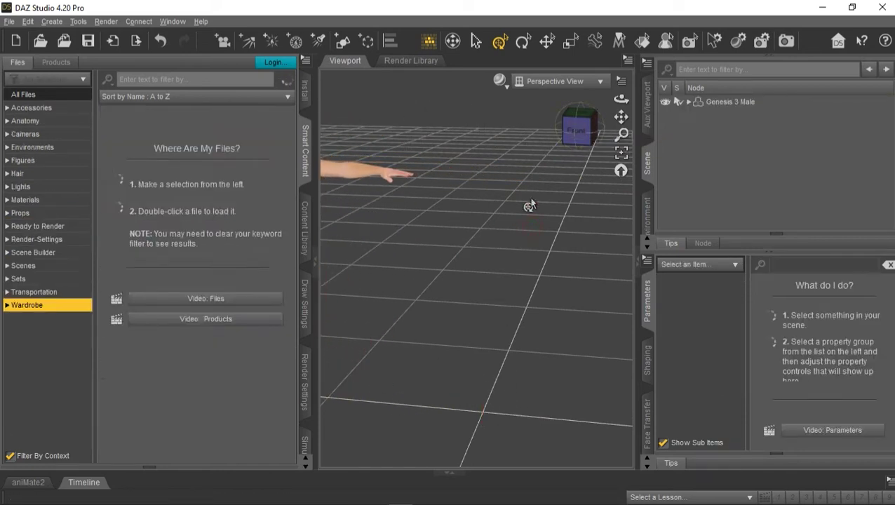
Load the Genesis 8 Basic Female figure from the figures library into the scene.
left_click(28, 161)
scroll(231, 200, "down", 8)
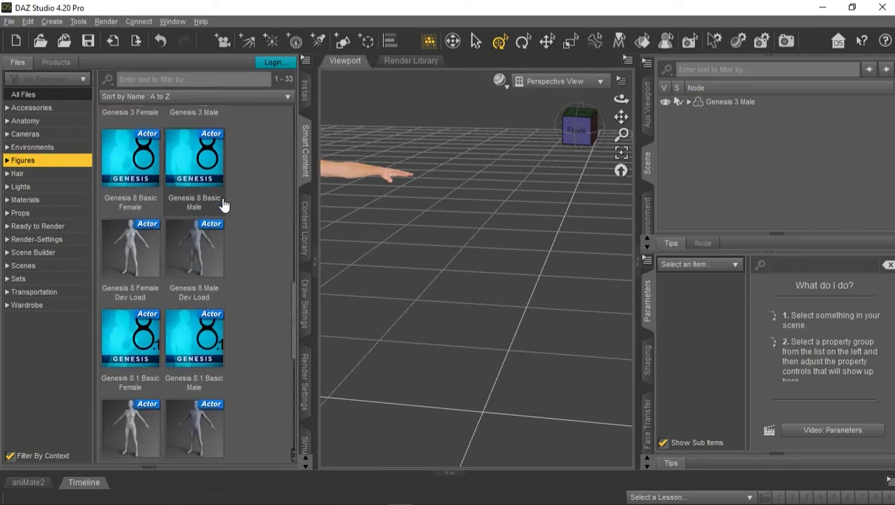
scroll(223, 205, "down", 1)
double_click(148, 143)
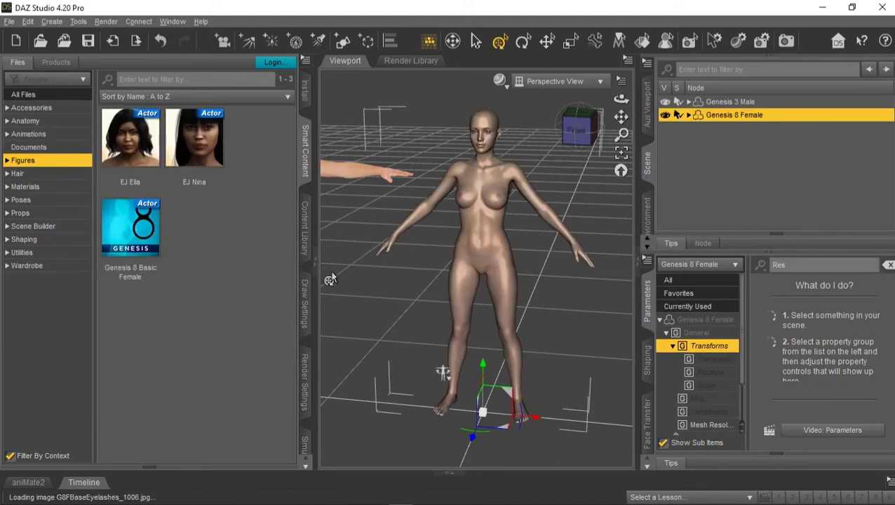
Dress the female figure in the Basic Wear Sports Bra and the Basic Wear Shorts.
left_click(47, 266)
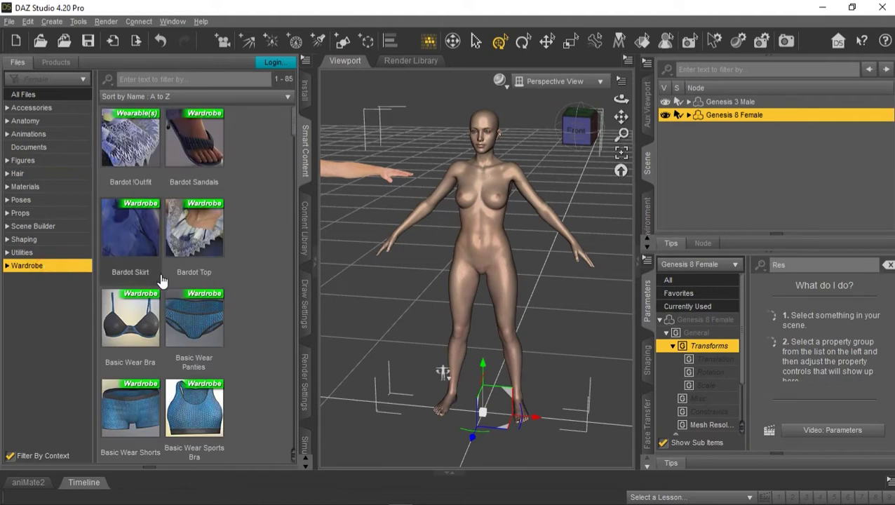
double_click(194, 397)
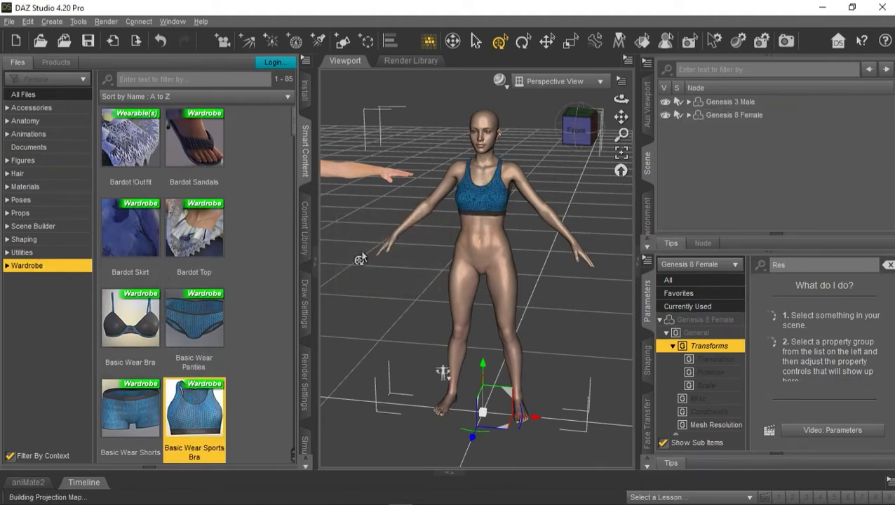
double_click(146, 418)
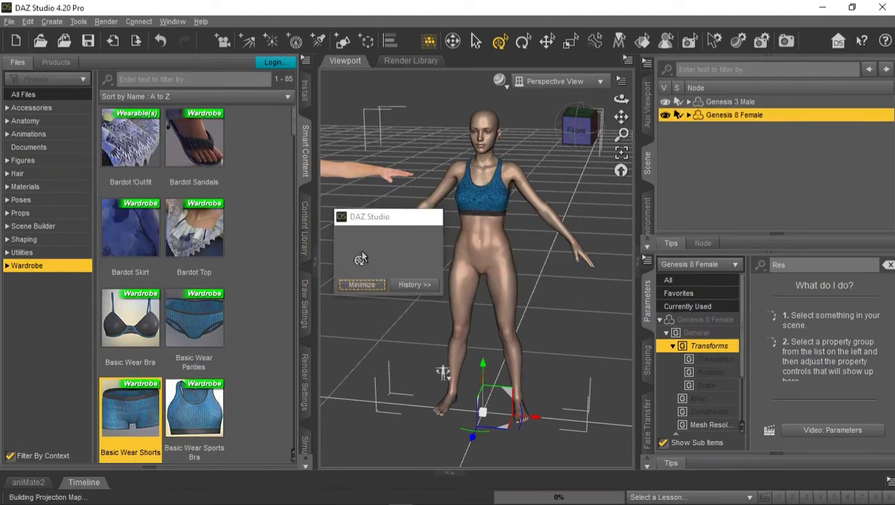
Add the Bardot Sandals and the Toulouse Hair to the female figure.
scroll(218, 176, "down", 10)
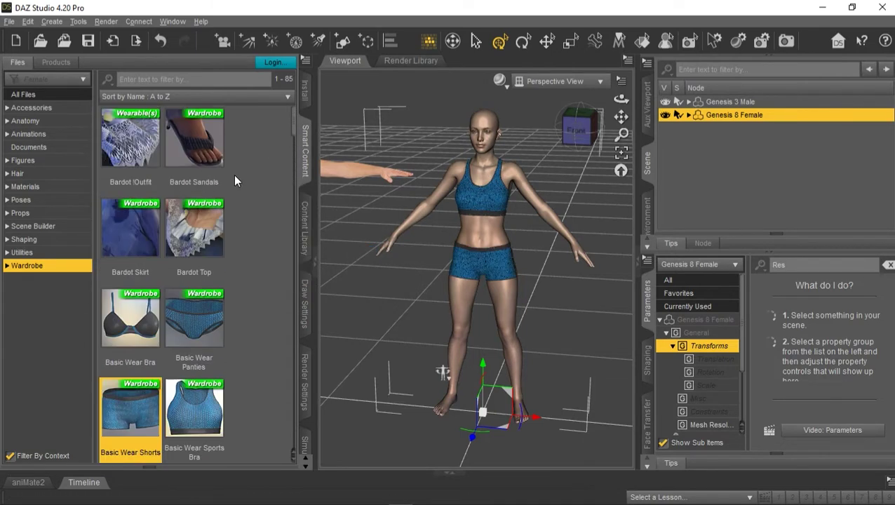
double_click(195, 158)
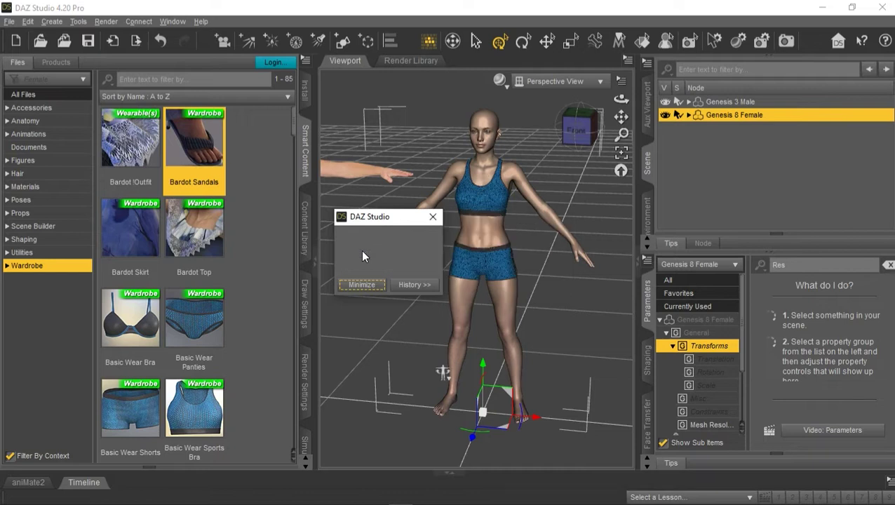
left_click(40, 175)
double_click(184, 153)
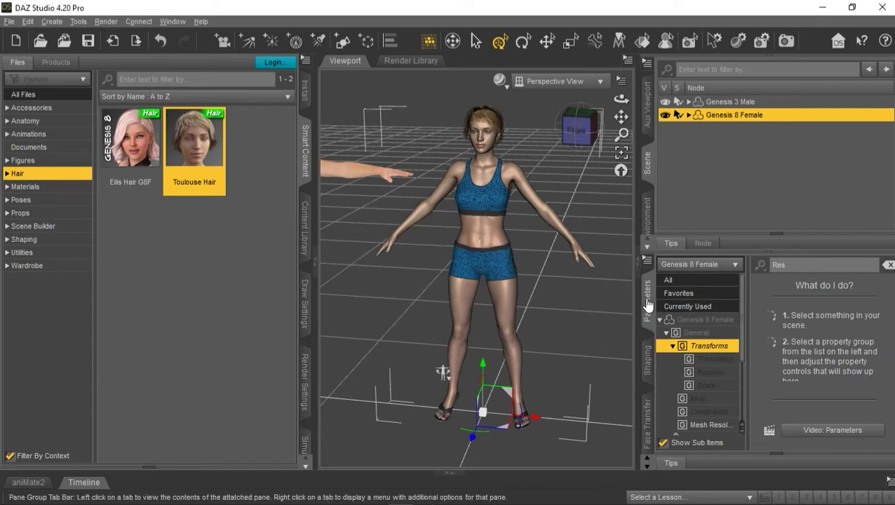
Set the resolution level of the Genesis 8 Female body and of the second Genesis 8 Female item to Base.
left_click(706, 321)
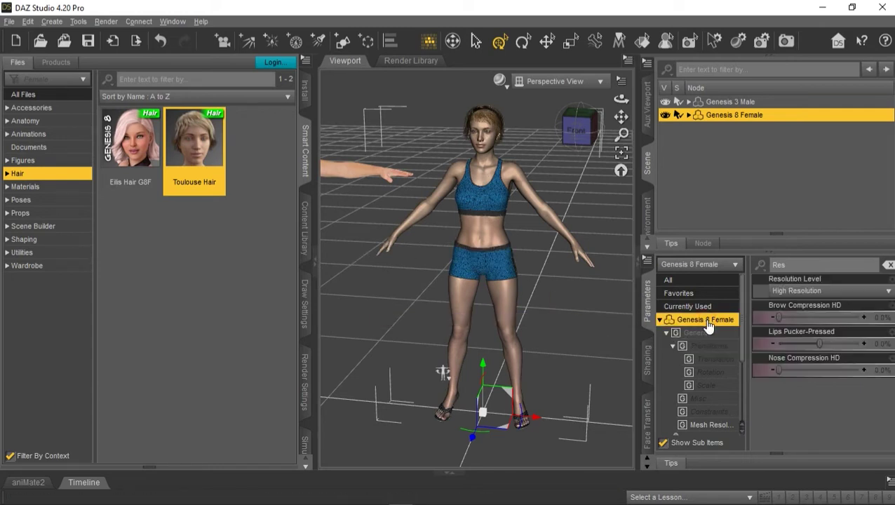
left_click(807, 290)
left_click(799, 305)
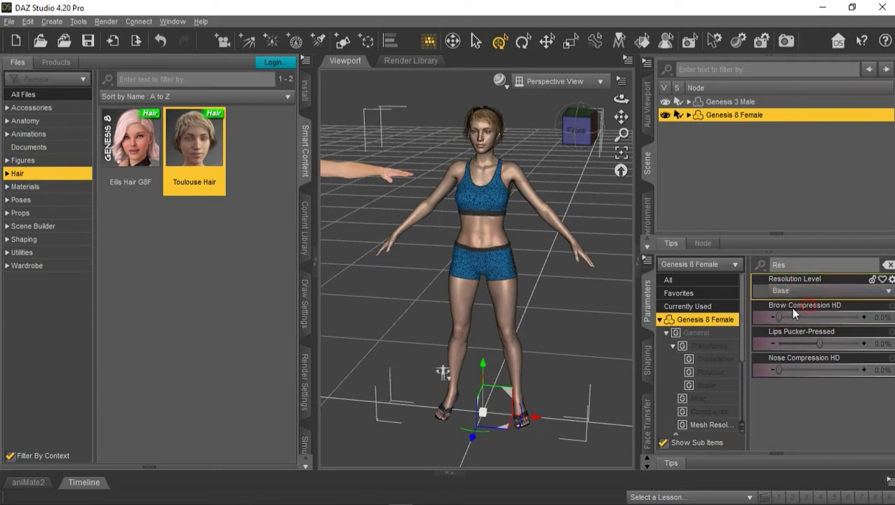
left_click(660, 320)
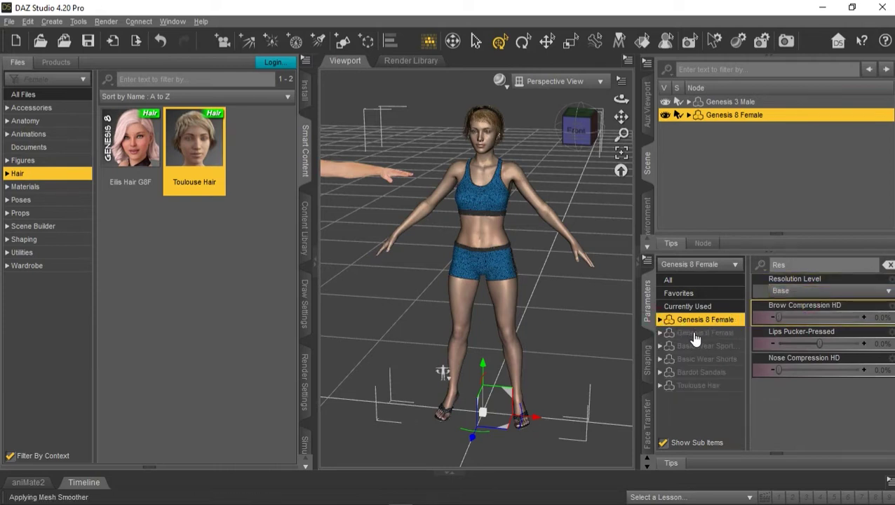
left_click(695, 334)
left_click(803, 290)
left_click(795, 303)
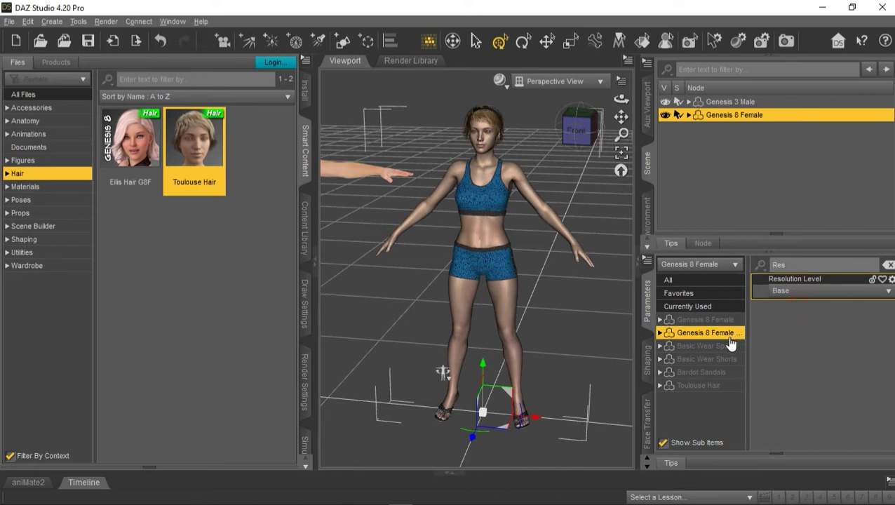
Set the resolution level of the Basic Wear Sports Bra, Basic Wear Shorts and Bardot Sandals to Base and select the Toulouse Hair.
left_click(723, 346)
left_click(797, 291)
left_click(795, 305)
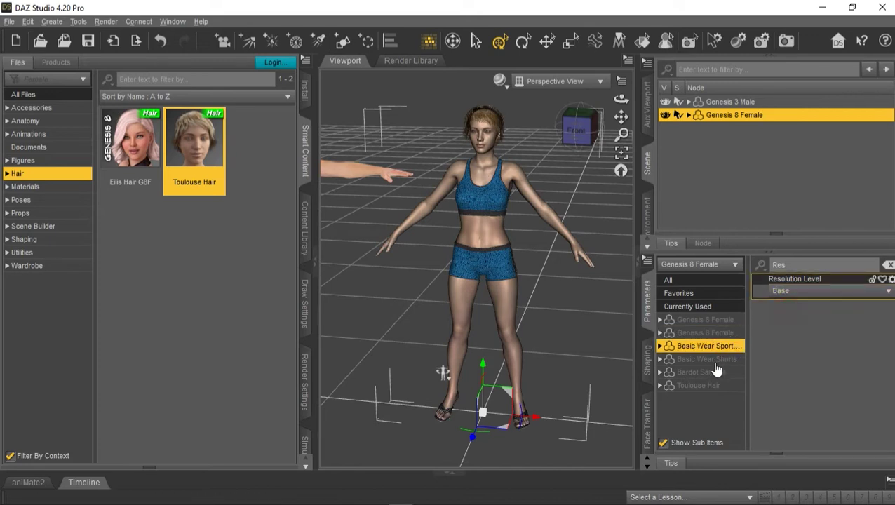
left_click(716, 365)
left_click(809, 292)
left_click(806, 303)
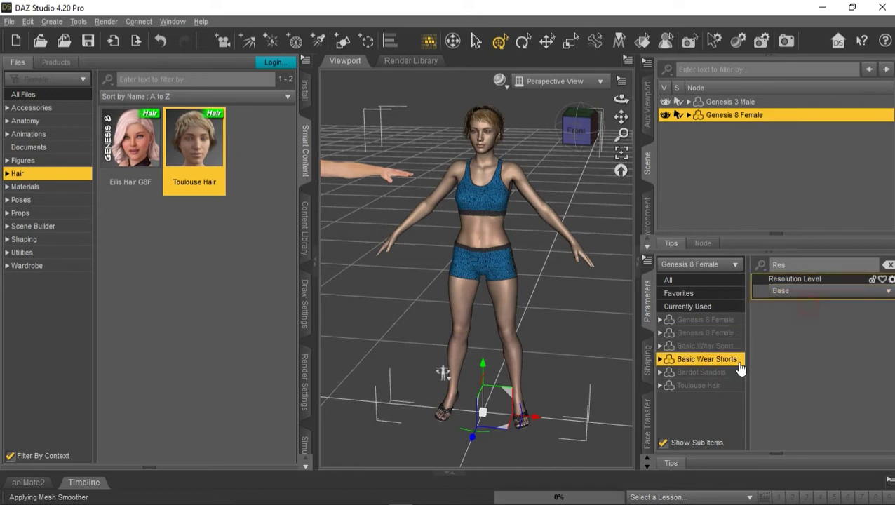
left_click(733, 373)
left_click(798, 293)
left_click(793, 303)
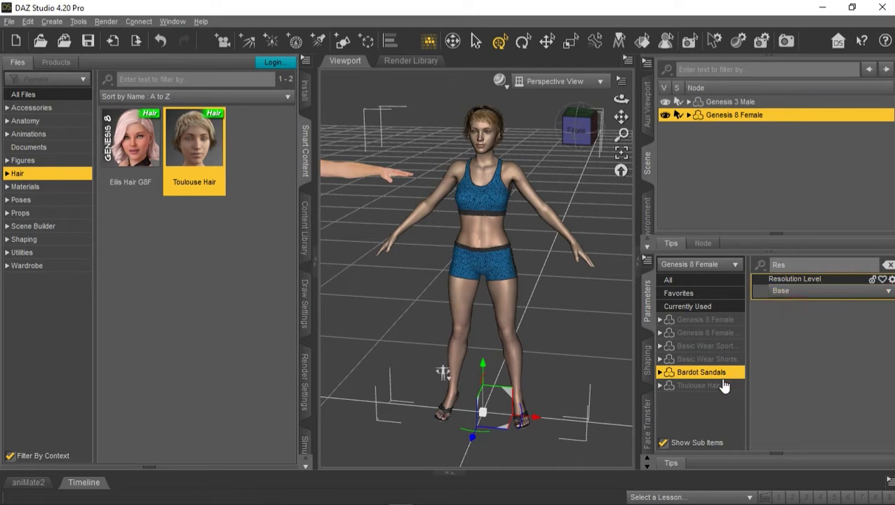
left_click(712, 386)
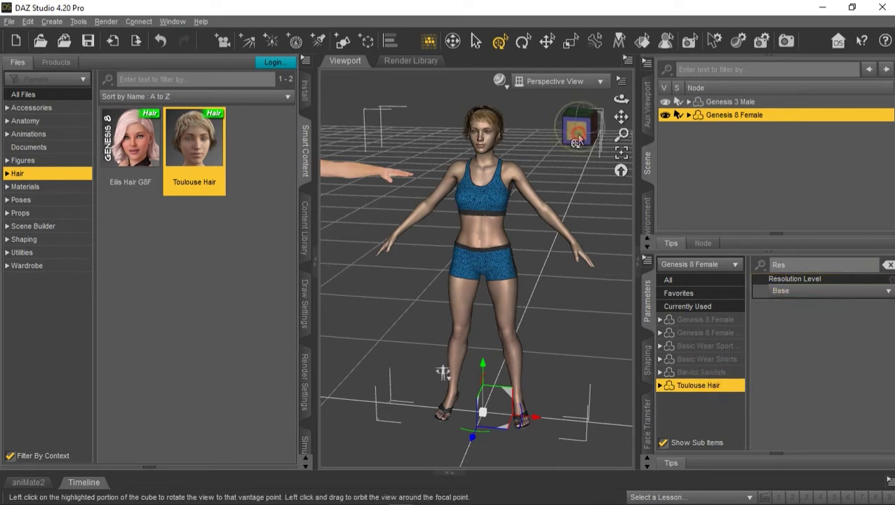
Export the Genesis 8 Female figure as the Autodesk FBX file G8F in the Genesis Figures folder, accepting the existing FBX export options.
left_click(576, 132)
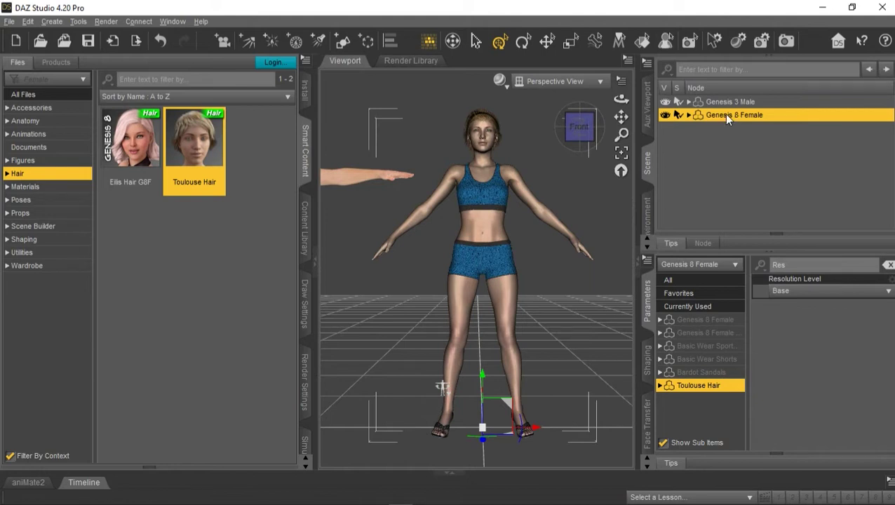
left_click(689, 115)
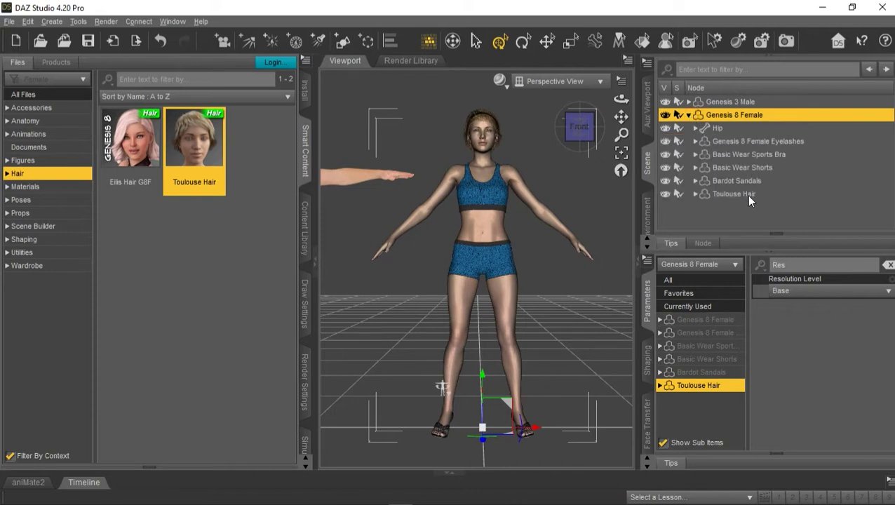
left_click(688, 116)
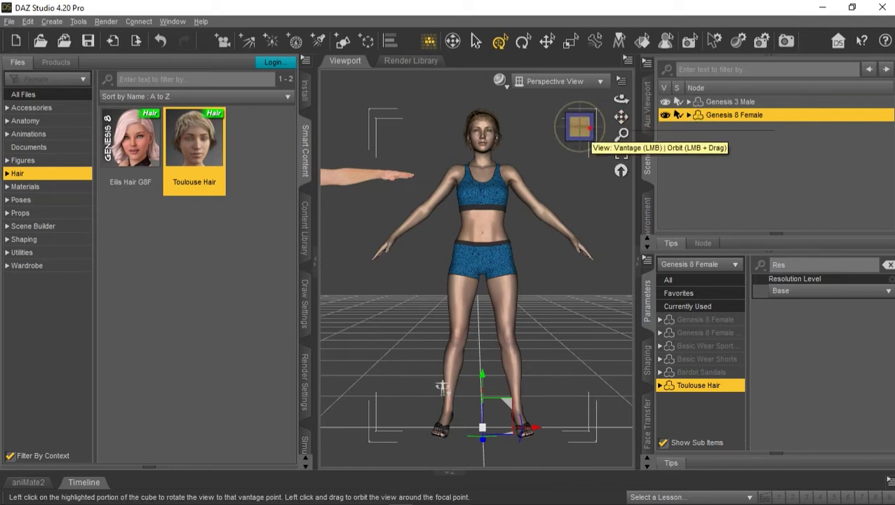
left_click_drag(588, 126, 591, 135)
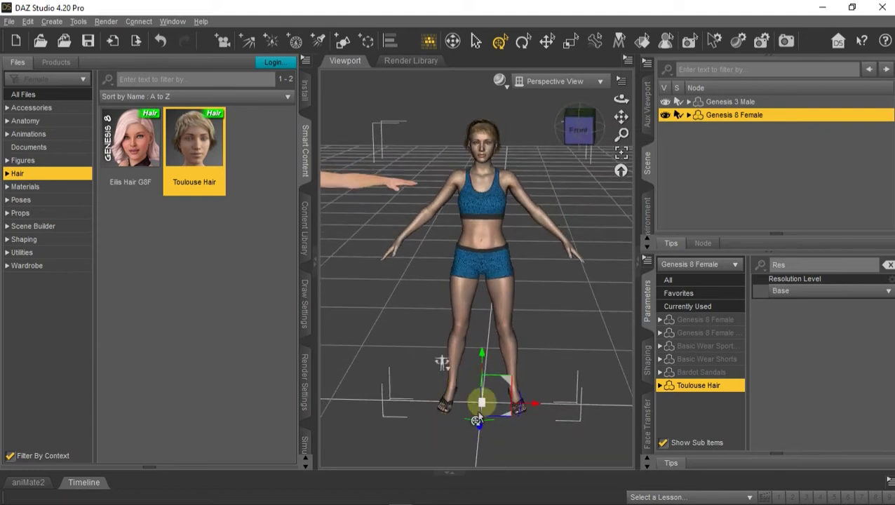
left_click(9, 21)
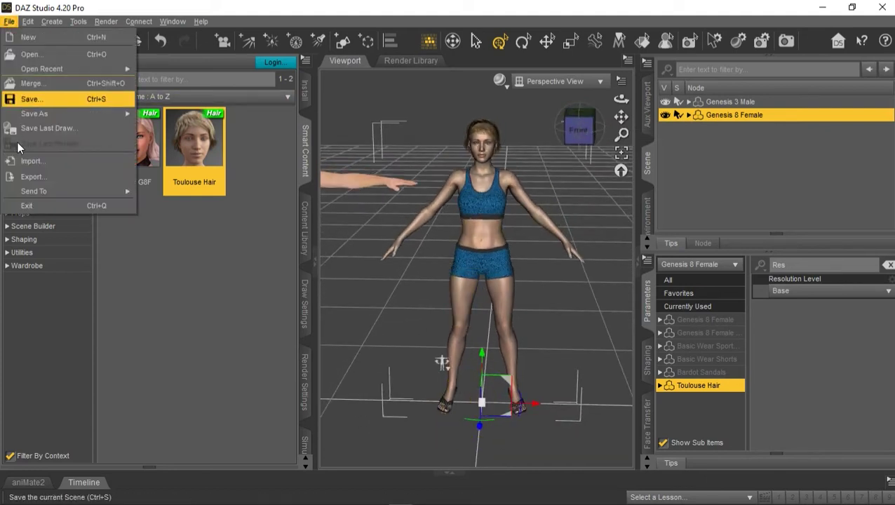
left_click(33, 177)
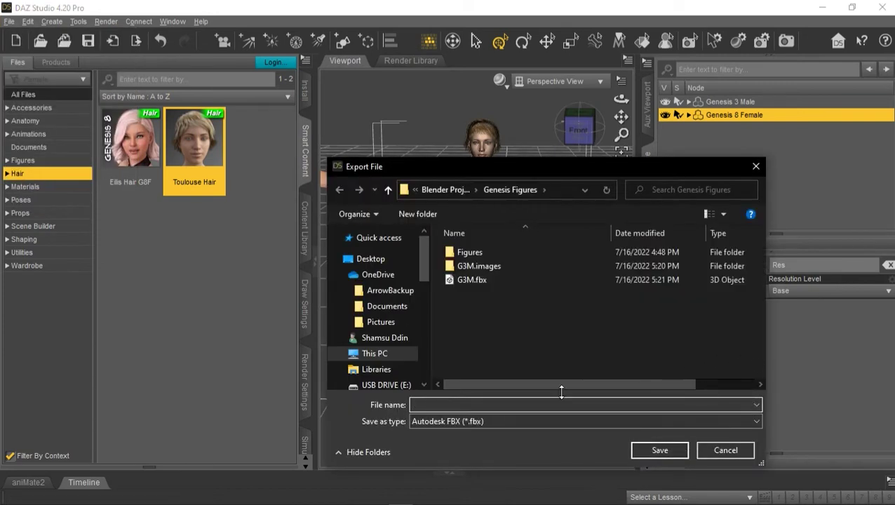
left_click(534, 401)
type("G8F")
left_click(661, 451)
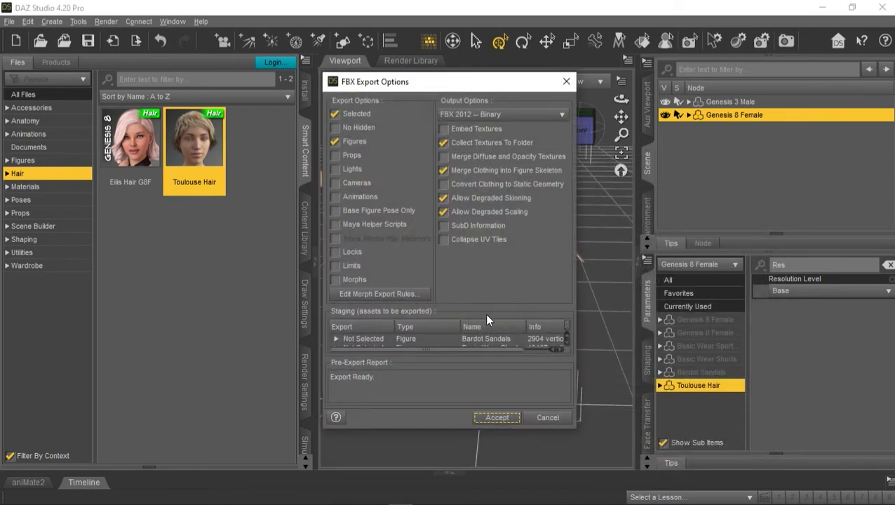
left_click(497, 418)
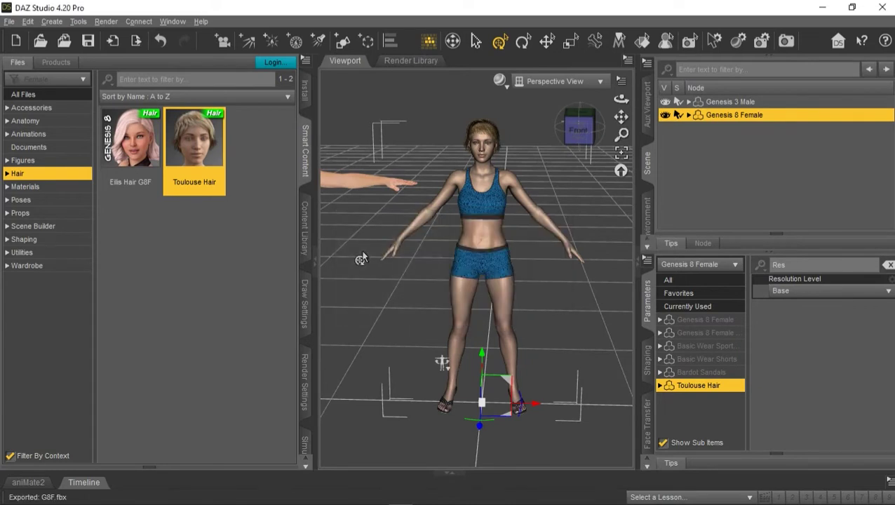
Switch to Blender, dismiss the splash screen and delete the default cube.
mouse_move(426, 501)
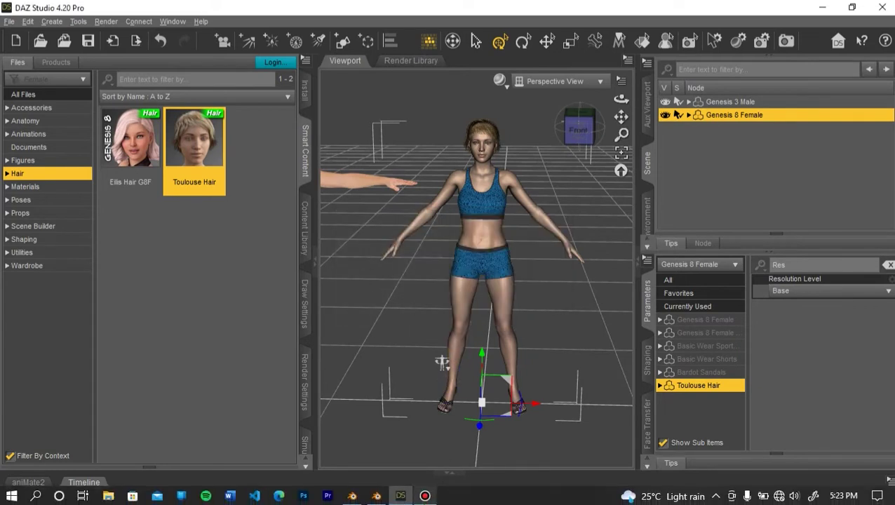
left_click(377, 497)
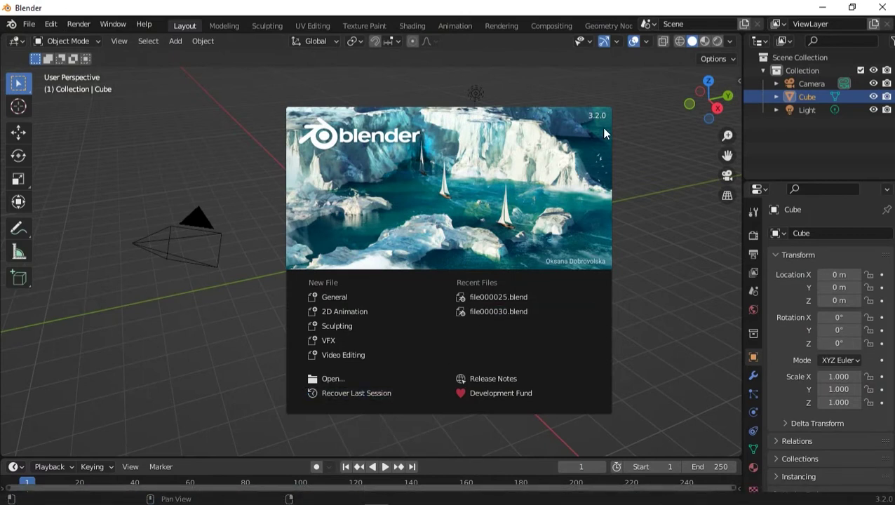
left_click(622, 128)
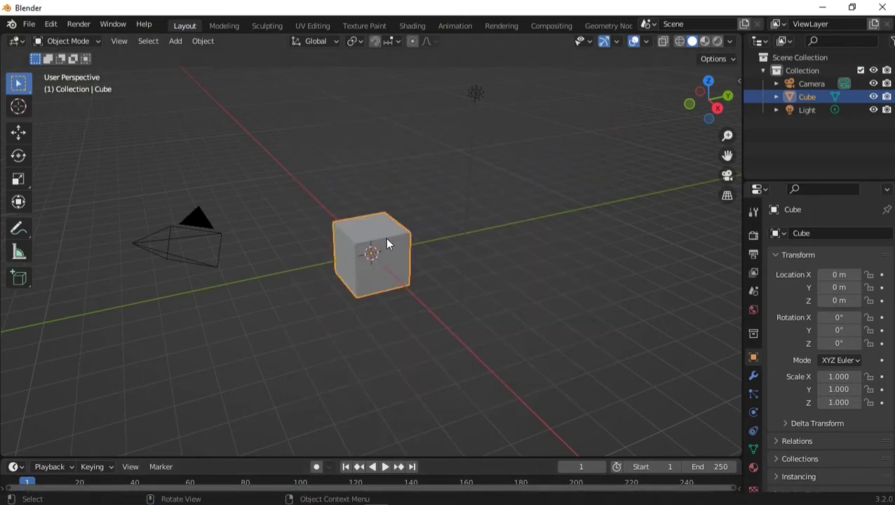
key("Delete")
Import G3M.fbx from the Genesis Figures folder with the Rig-GNS add-on.
key("n")
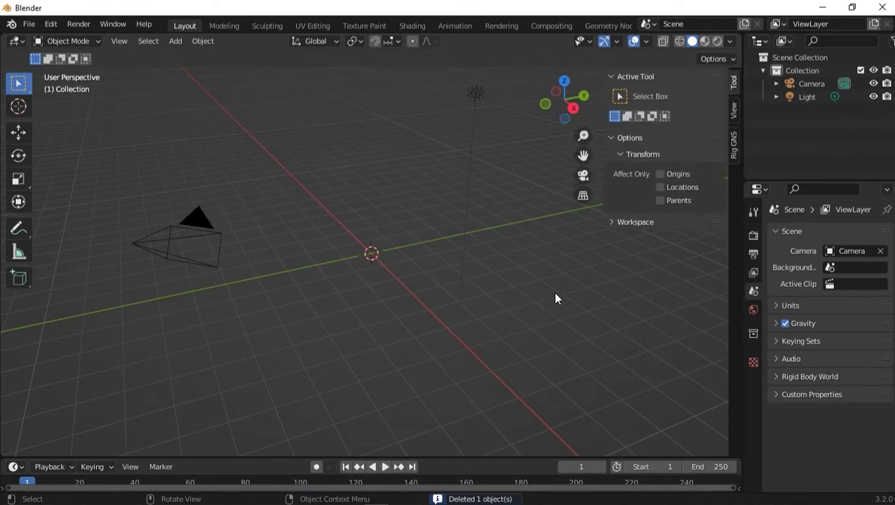
left_click(734, 145)
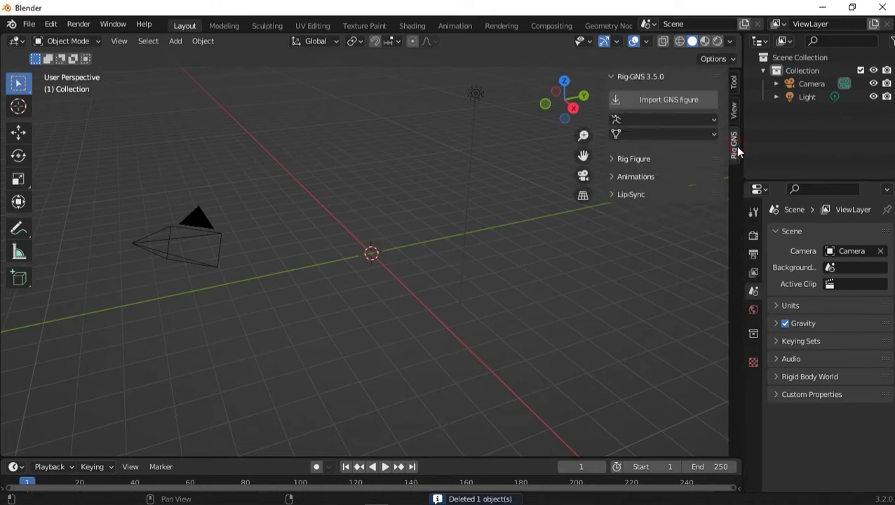
left_click(653, 100)
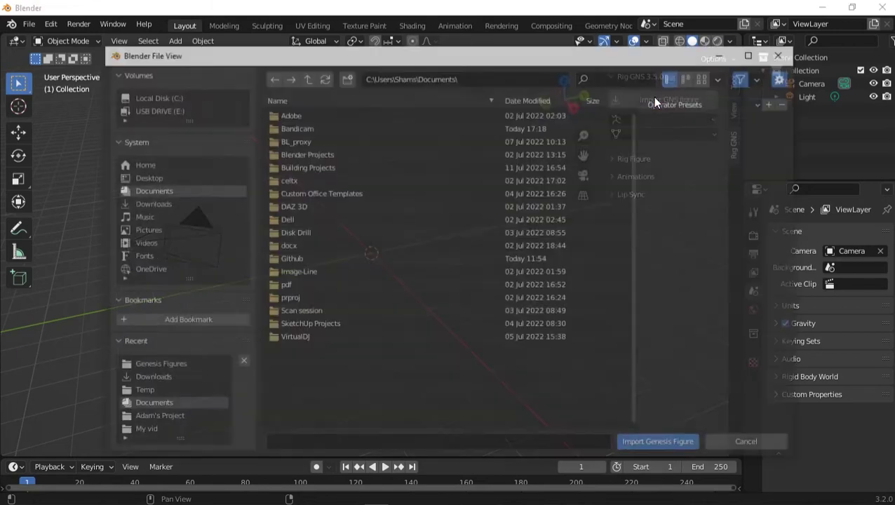
left_click(175, 366)
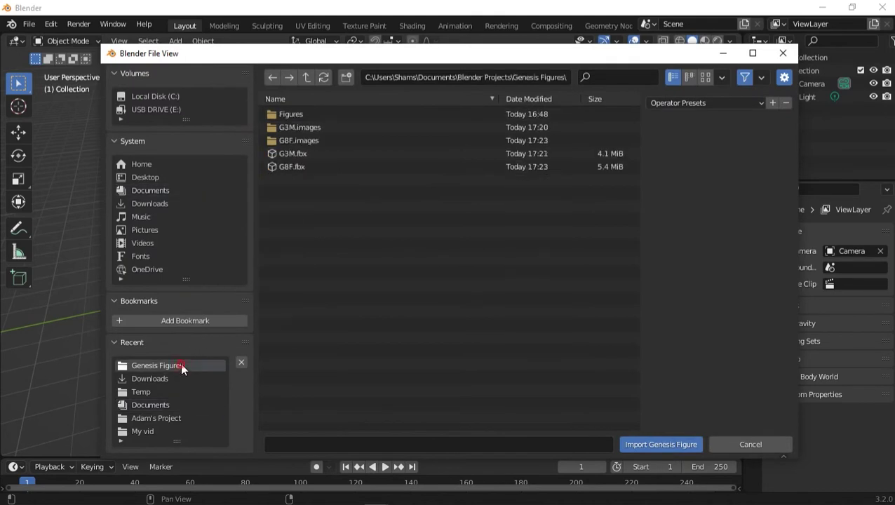
left_click(300, 160)
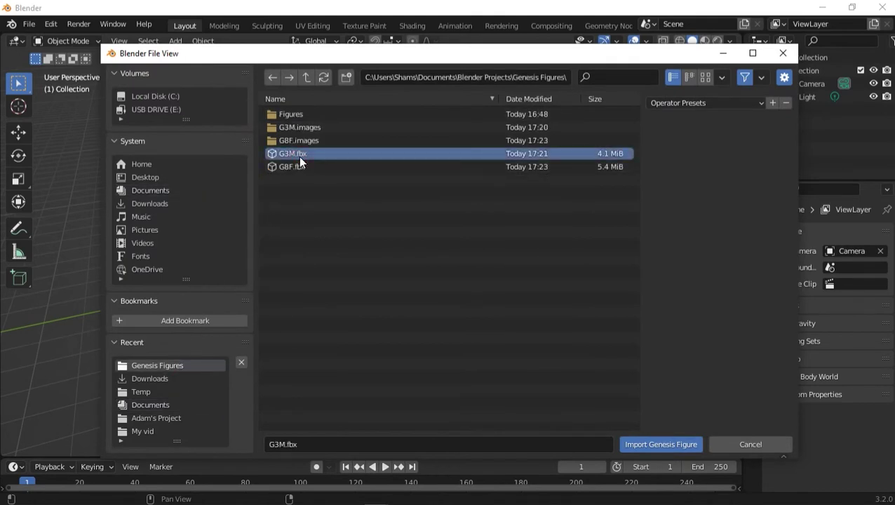
double_click(299, 155)
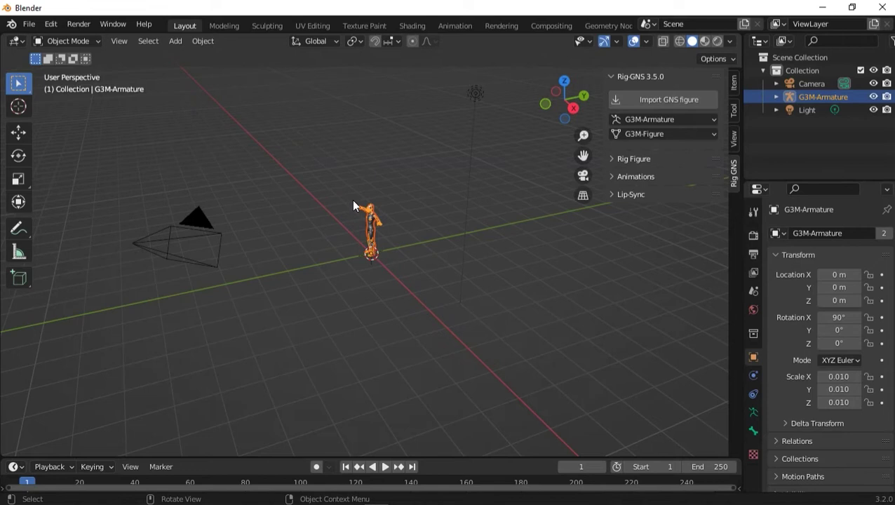
Rig the imported G3M figure with Rig-GNS: add a metarig, match it, generate the rig and apply it to the figure.
key("KP_Decimal")
middle_click_drag(361, 203, 520, 204)
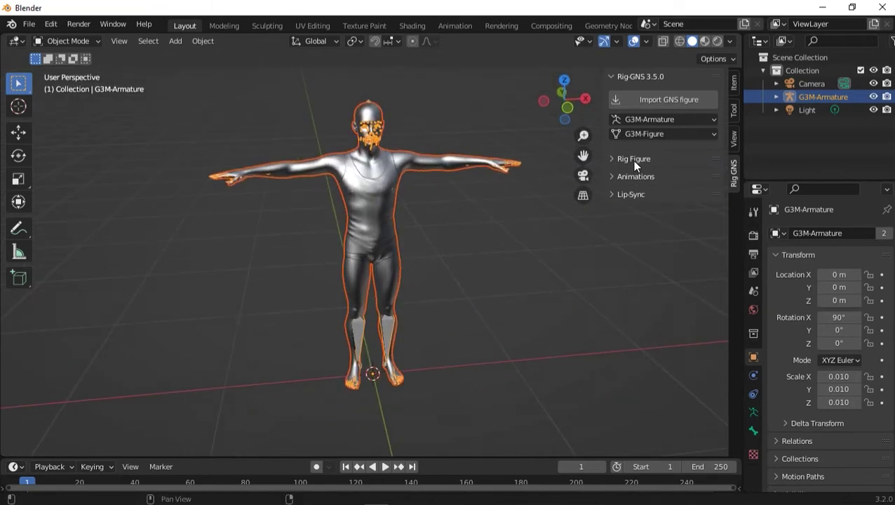
left_click(633, 160)
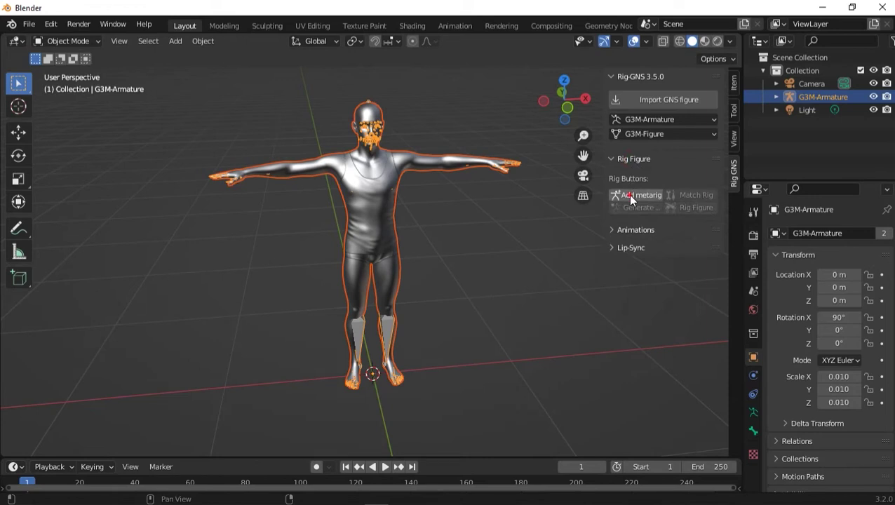
left_click(631, 196)
left_click(687, 195)
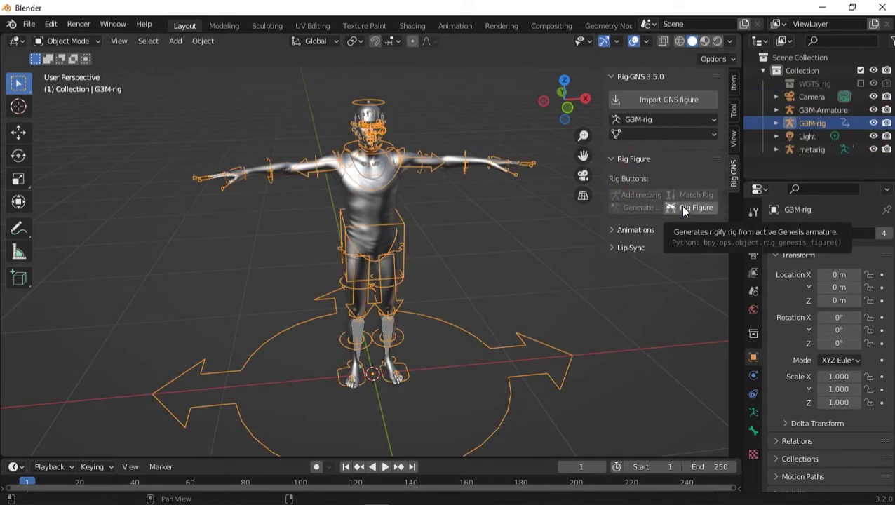
left_click(684, 208)
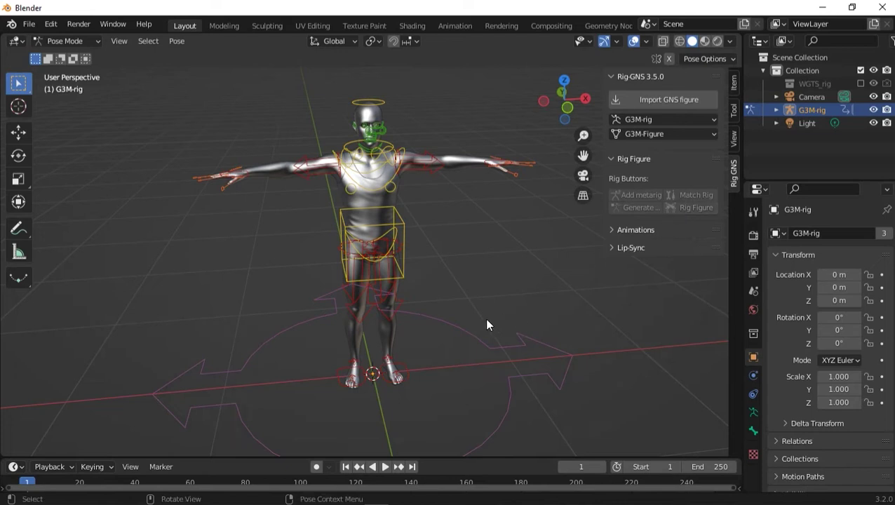
Return to Object Mode and move the G3M rig about -1.29 m along the X axis.
key("ctrl+Tab")
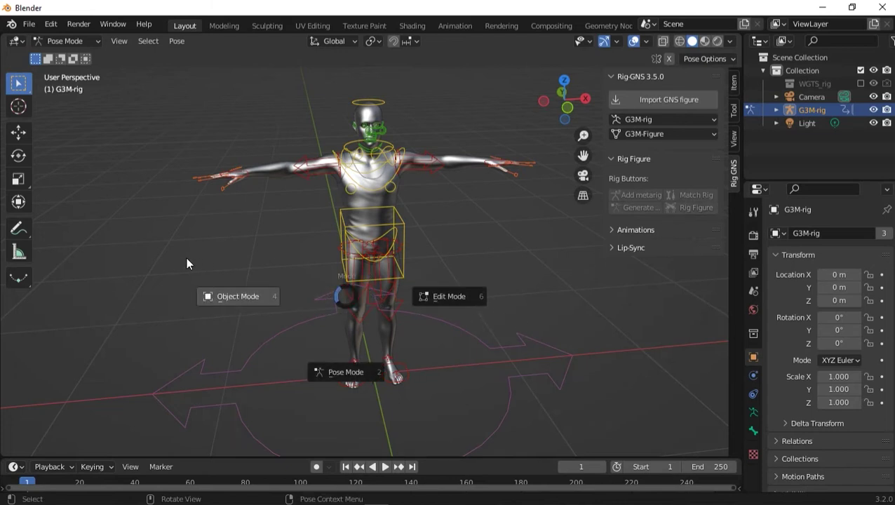
left_click(181, 264)
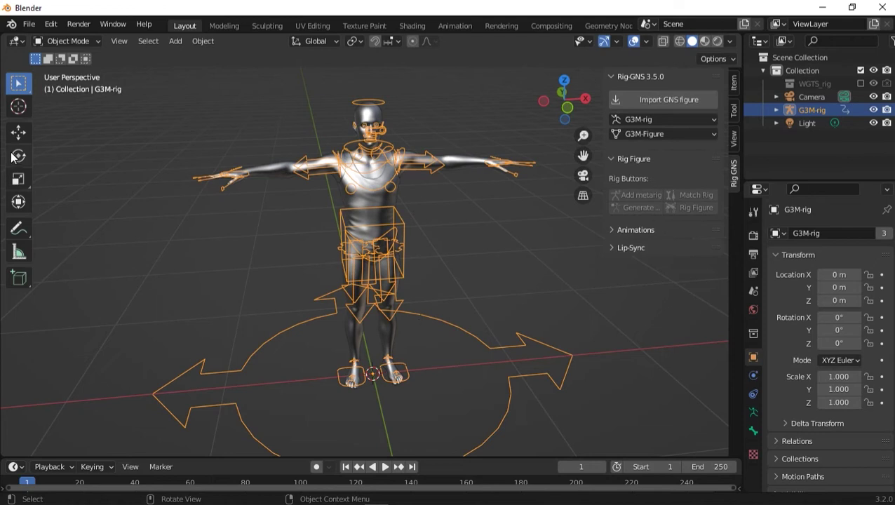
left_click(19, 202)
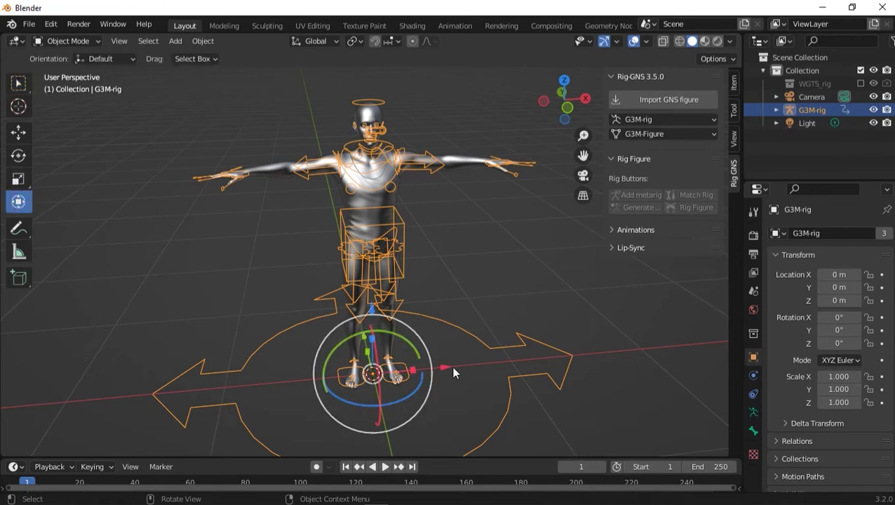
left_click_drag(439, 366, 244, 383)
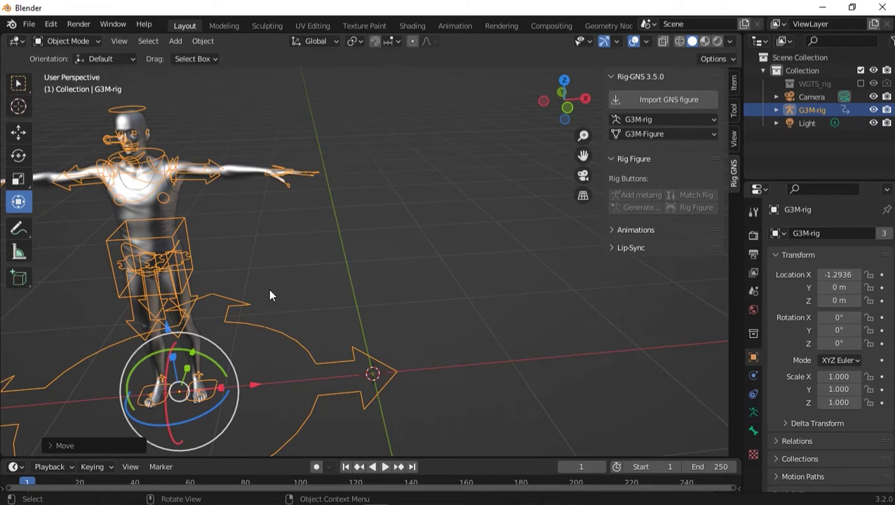
Import the G8F.fbx Genesis figure with the Rig-GNS add-on.
left_click(652, 99)
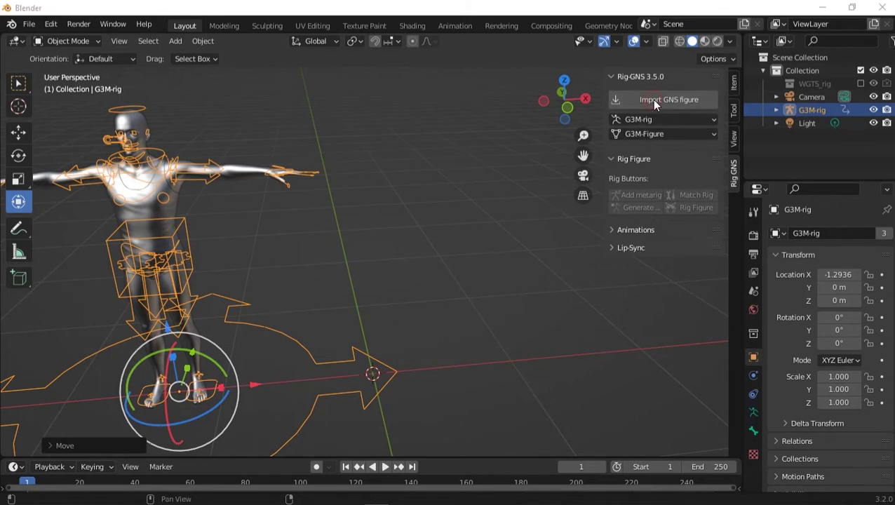
left_click(352, 166)
left_click(631, 445)
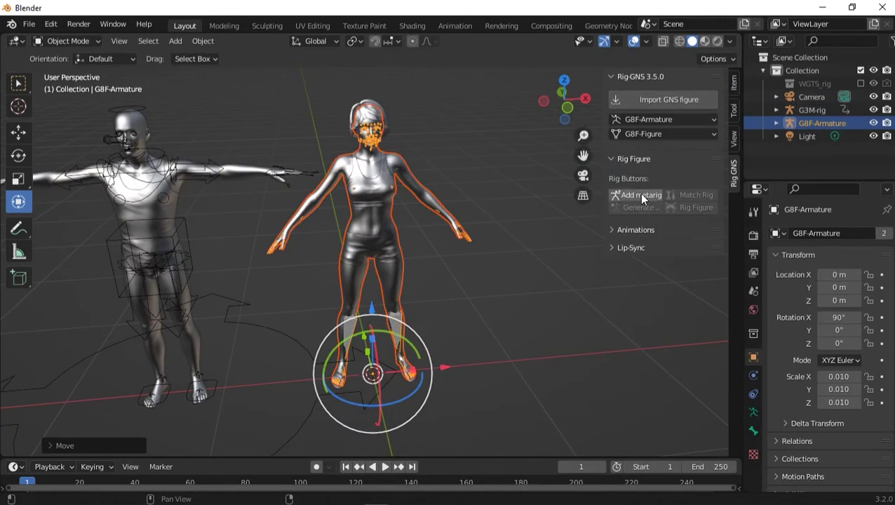
Add a metarig to the G8F figure, match it to the armature, generate its rig and rig the figure with it.
left_click(641, 196)
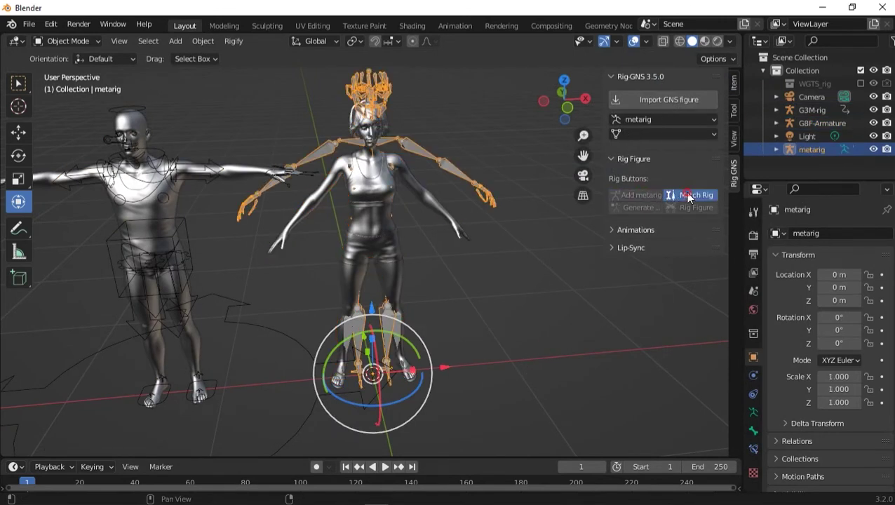
left_click(688, 197)
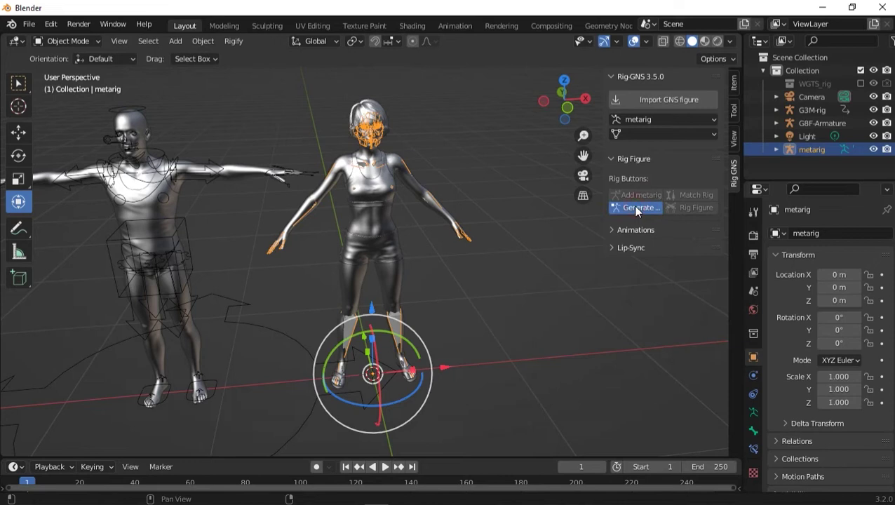
left_click(636, 208)
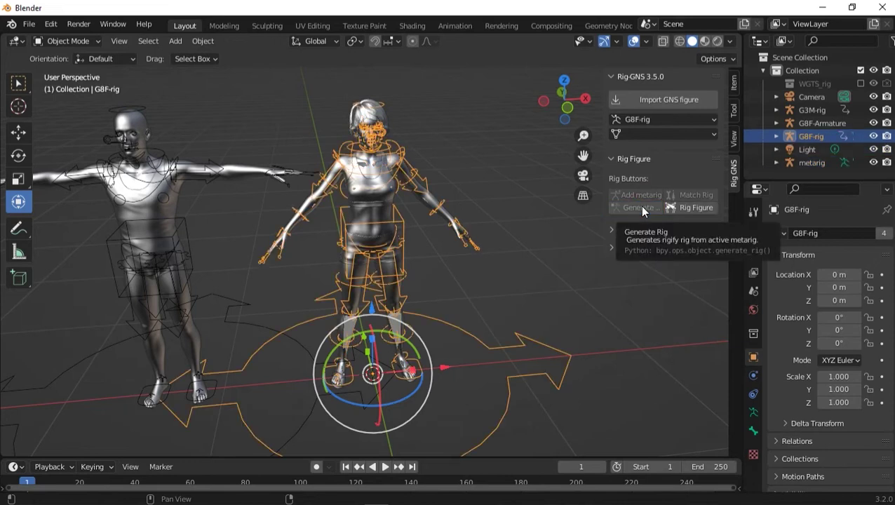
left_click(710, 209)
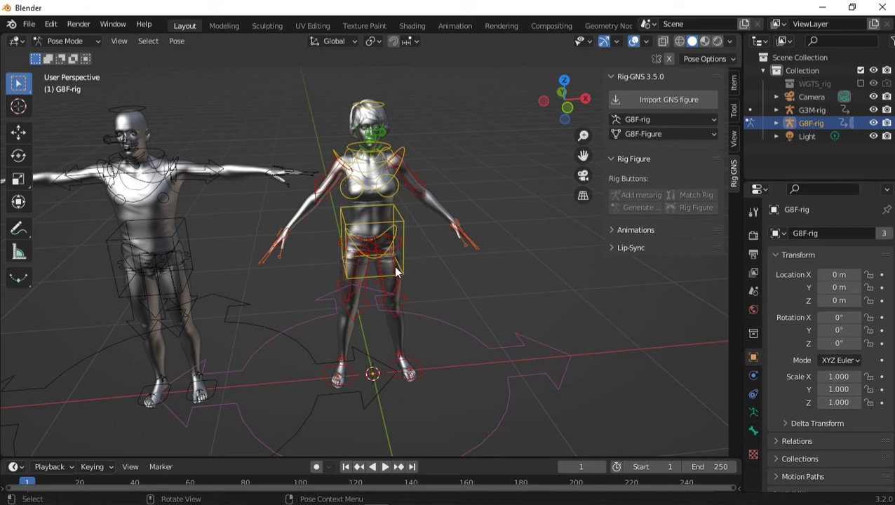
Switch the G8F rig from Pose Mode back to Object Mode.
key("ctrl+Tab")
left_click(283, 253)
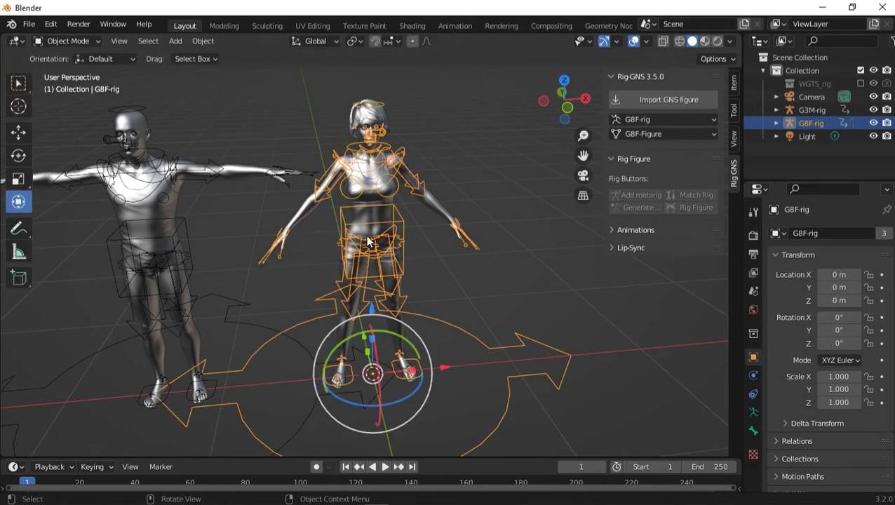
middle_click_drag(379, 298, 360, 295)
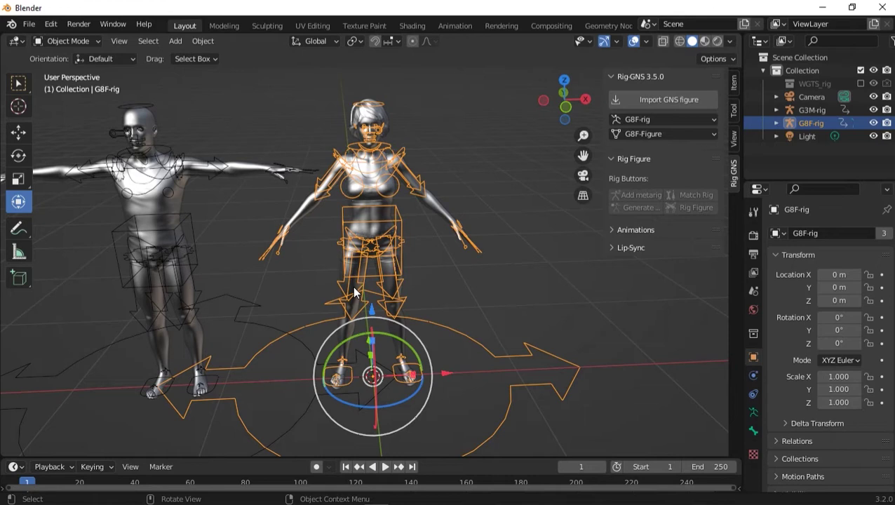
Try importing the Mixamo animation Ymca Dance.fbx from the Downloads folder with the G8F rig active, and undo the import.
left_click(616, 231)
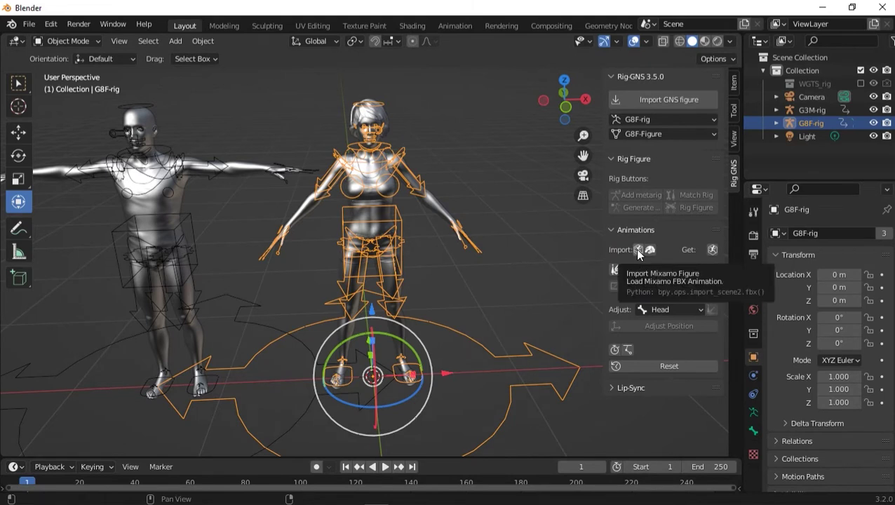
left_click(639, 251)
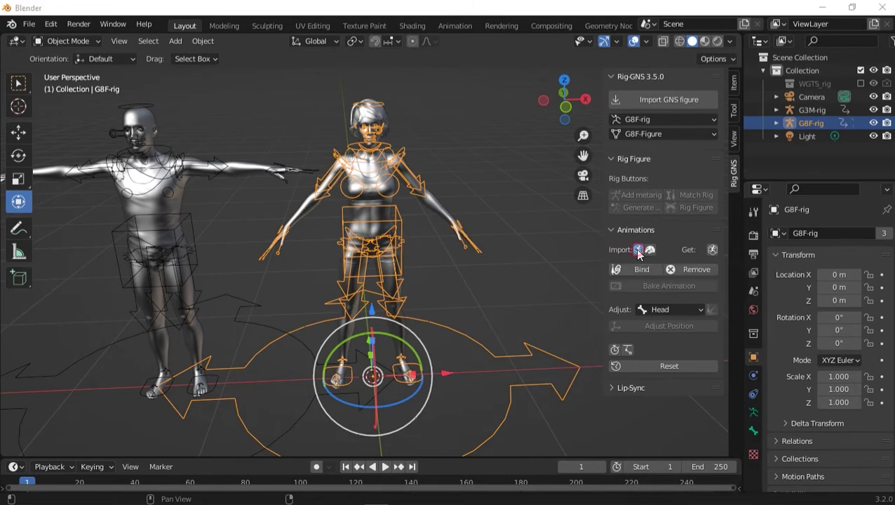
left_click(186, 379)
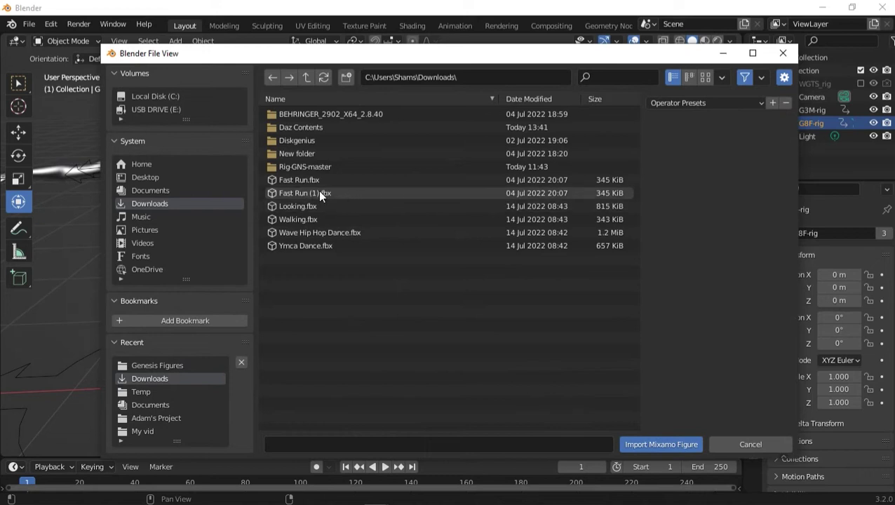
left_click(302, 182)
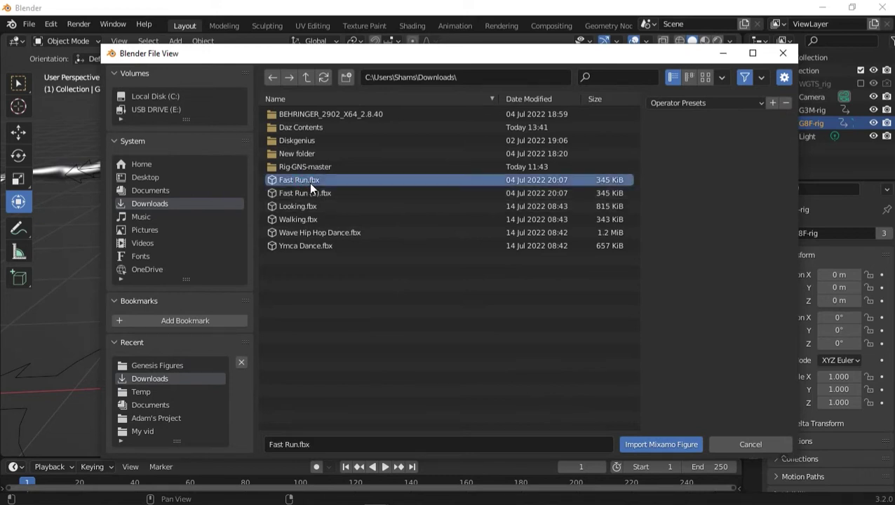
left_click(311, 194)
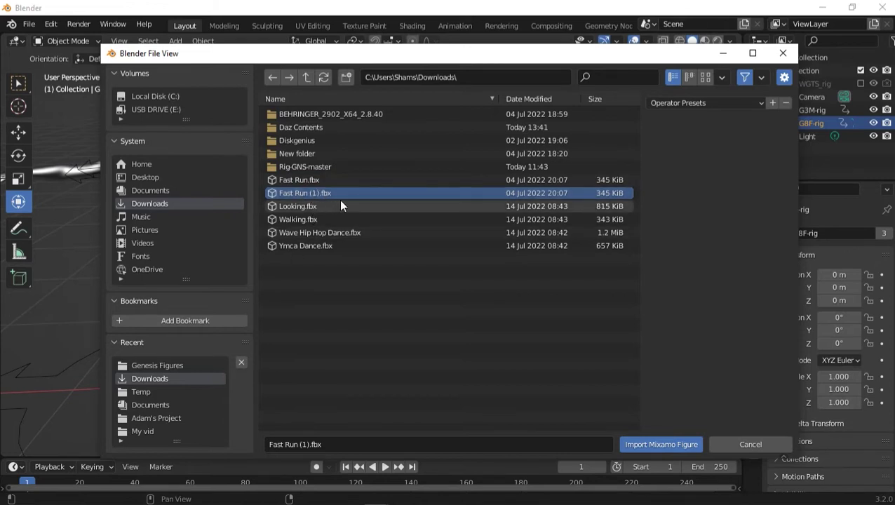
left_click(315, 246)
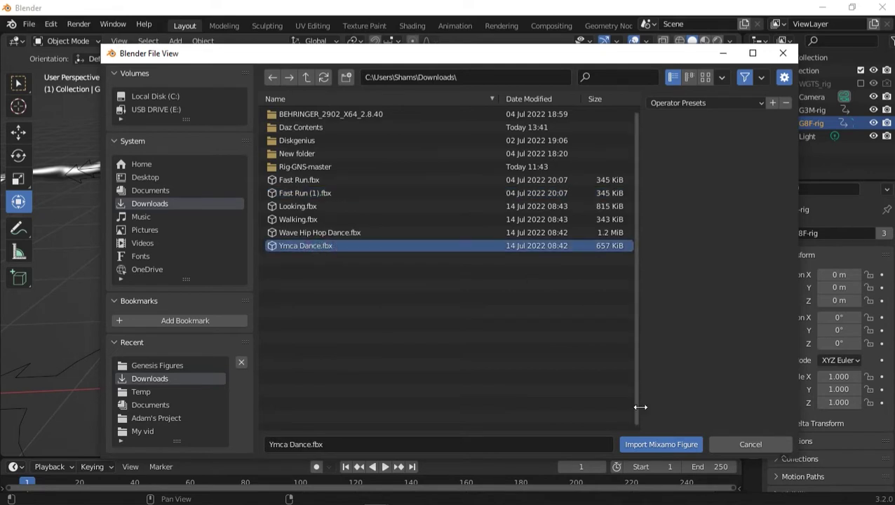
left_click(658, 444)
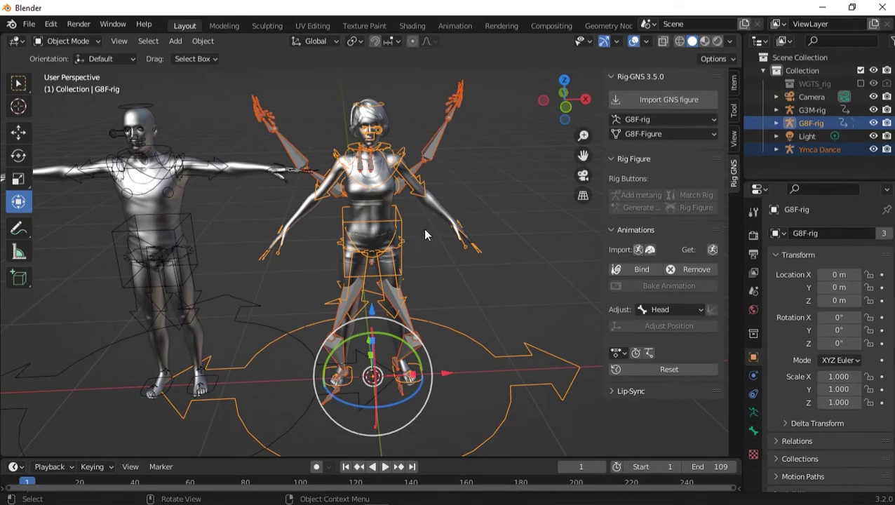
key("ctrl+z")
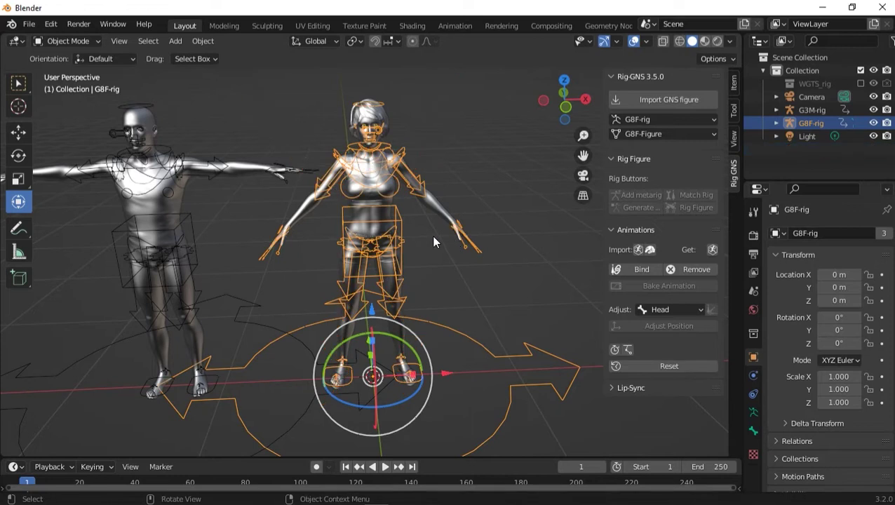
Try importing the Mixamo animation Wave Hip Hop Dance.fbx for the G8F rig, and undo the import.
left_click(636, 249)
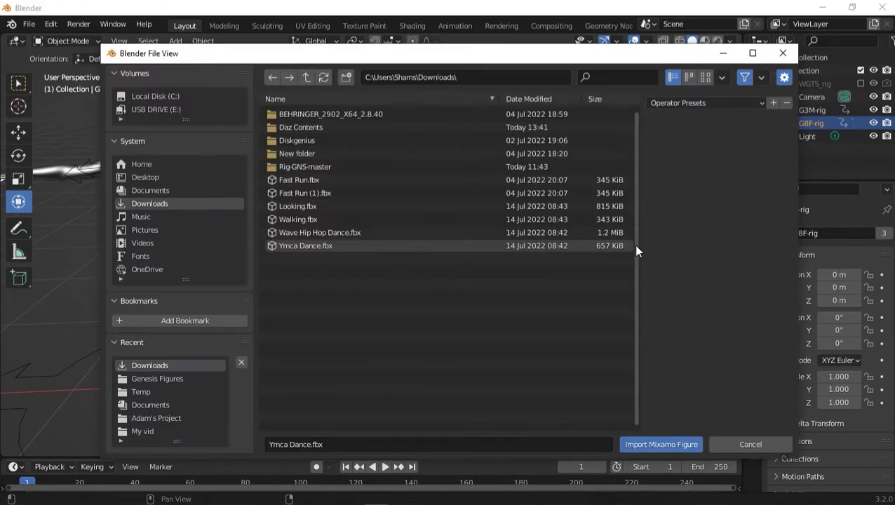
double_click(301, 232)
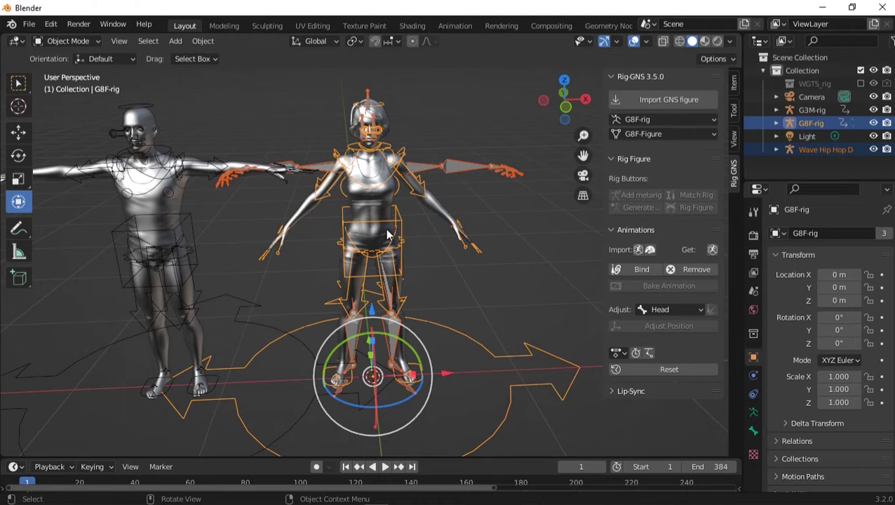
key("ctrl")
key("ctrl+z")
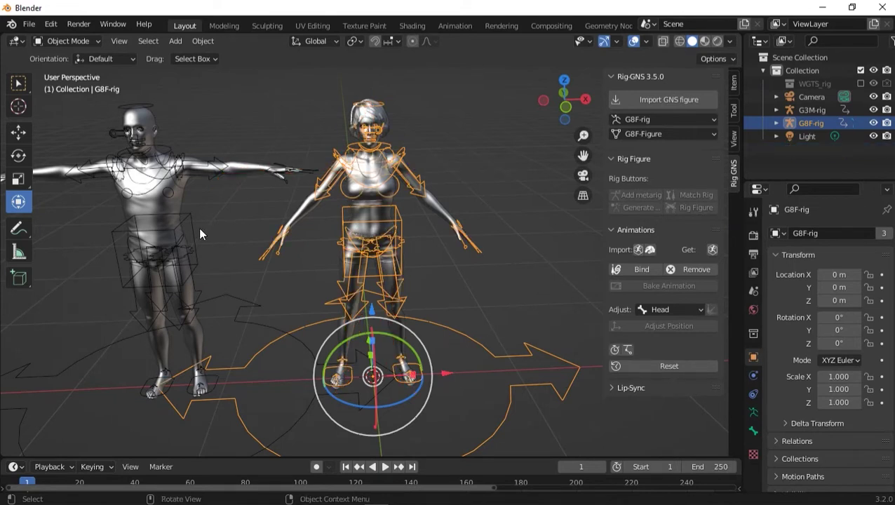
Try importing the Mixamo animation Ymca Dance.fbx for the G3M rig and binding it to that rig.
left_click(189, 238)
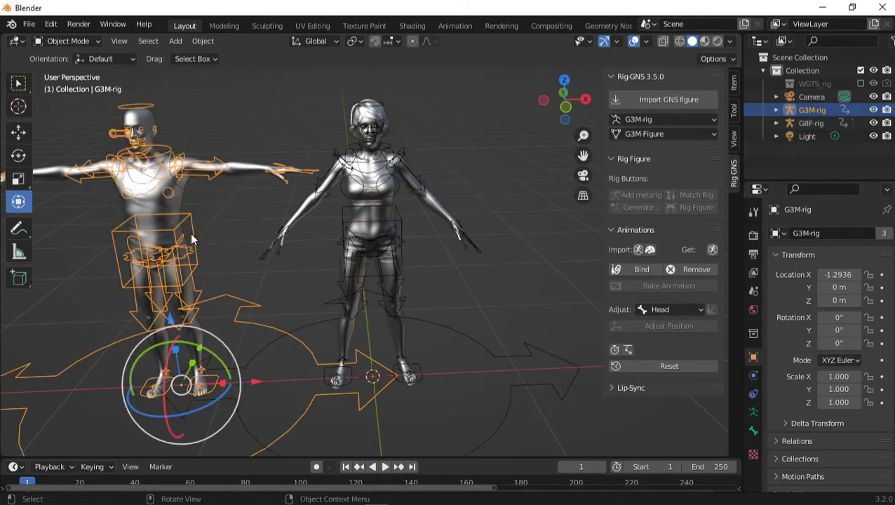
left_click(638, 249)
double_click(319, 247)
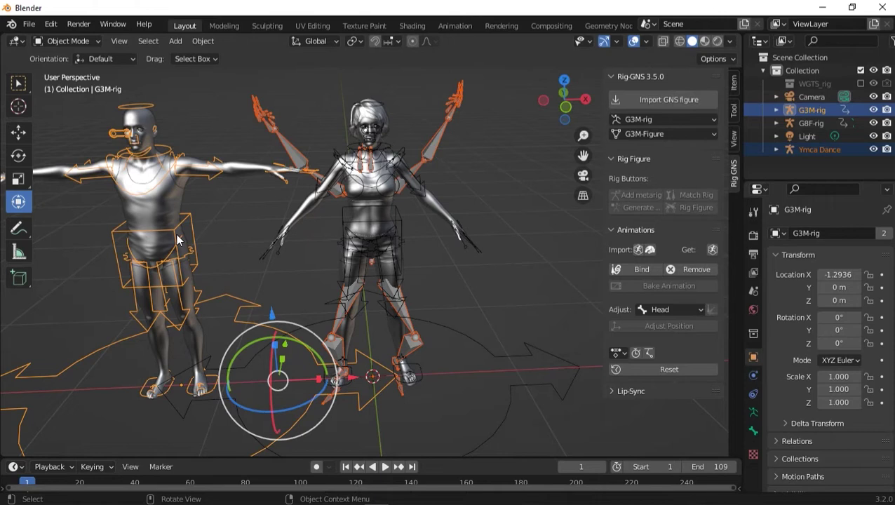
left_click(638, 270)
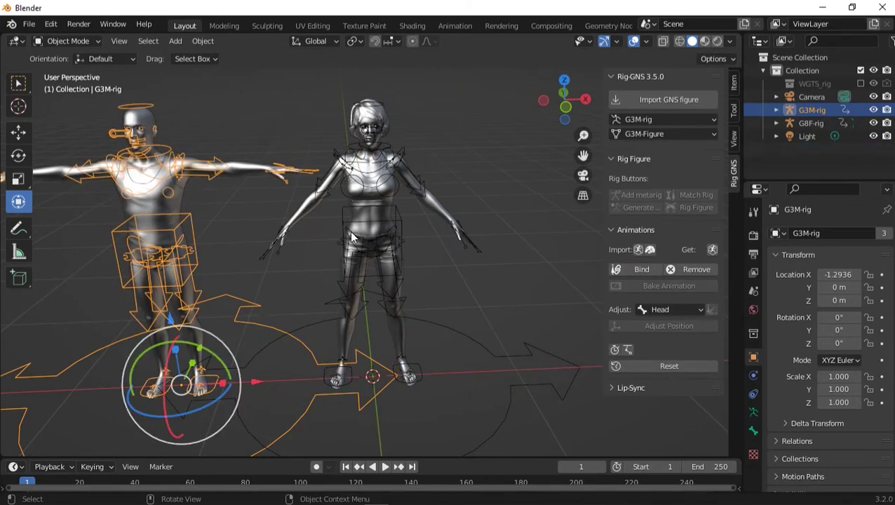
Select the G8F rig, import the Mixamo animation Ymca Dance.fbx and bind it to the rig.
left_click(334, 234)
left_click(637, 249)
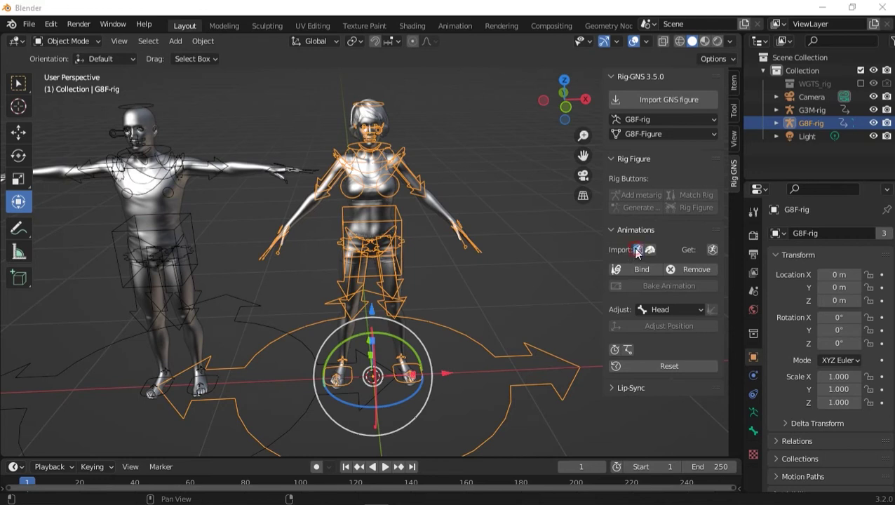
left_click(303, 247)
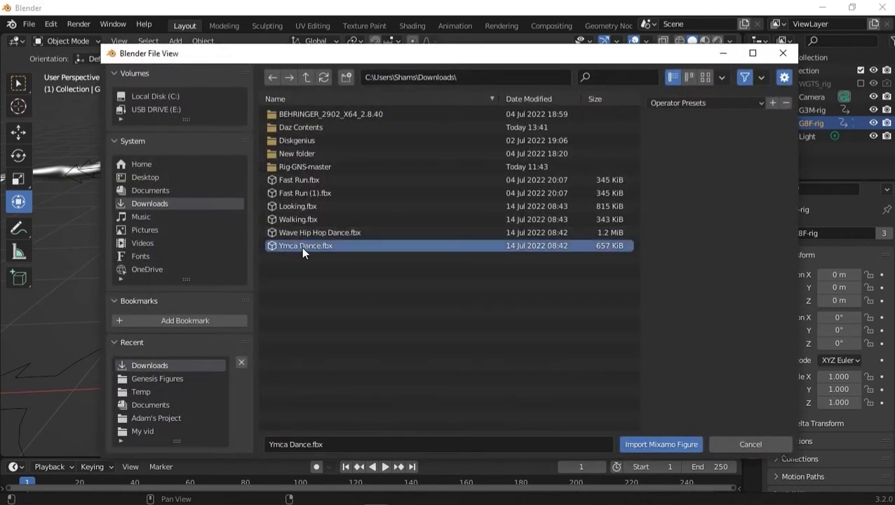
double_click(302, 247)
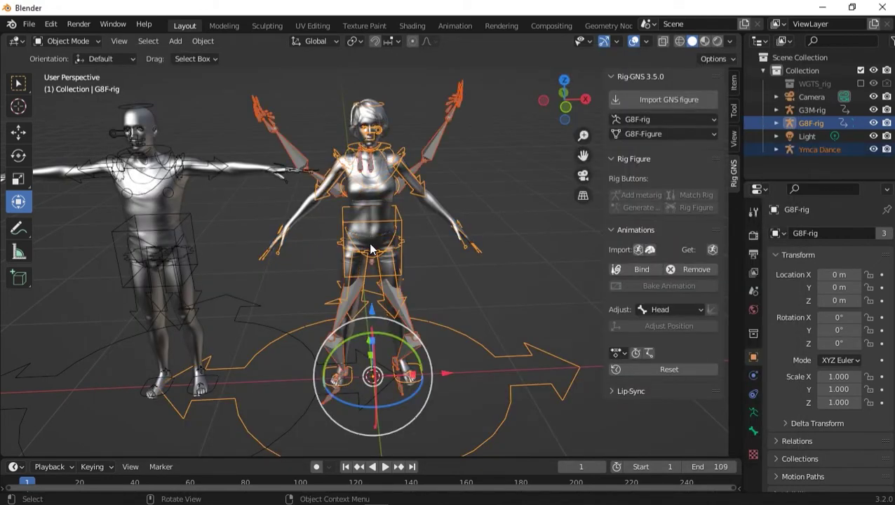
left_click(630, 270)
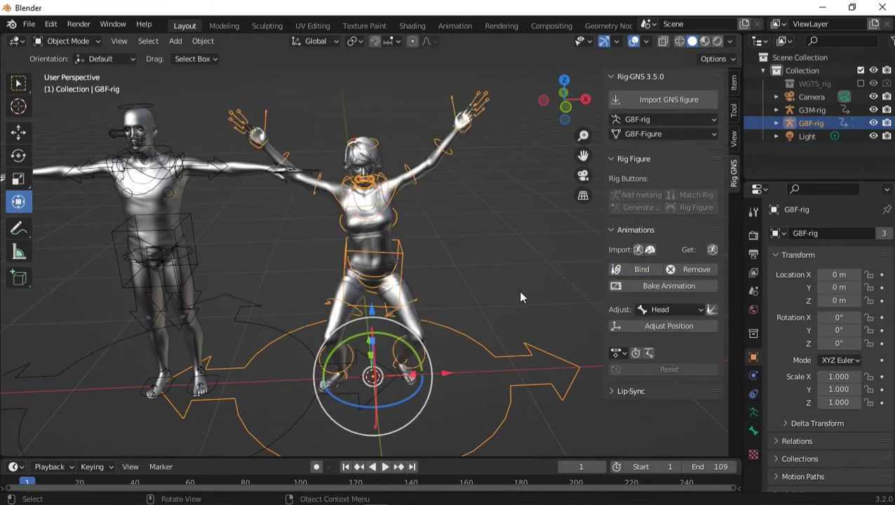
Play back the Ymca Dance animation on the G8F figure and pause at frame 54.
middle_click_drag(518, 291, 495, 283)
key("space")
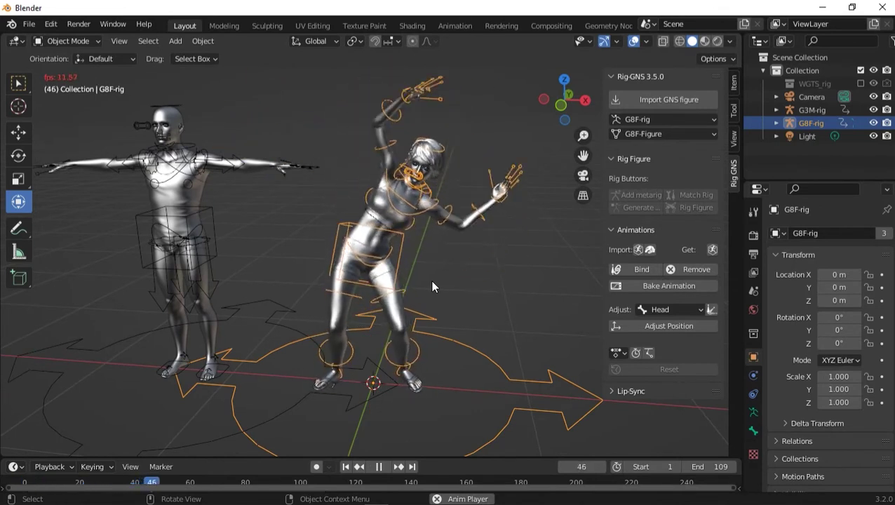
key("space")
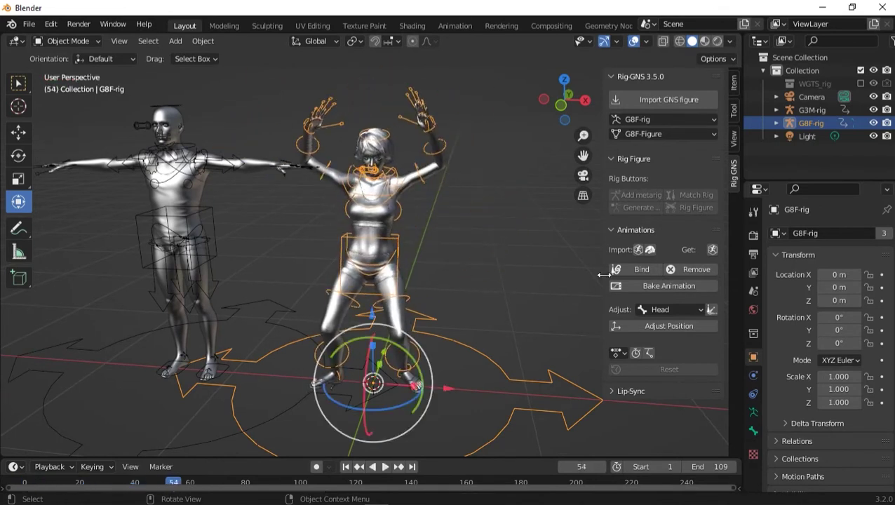
Try the Rig-GNS rotation adjustment on the head and the shoulders of the animated G8F figure.
left_click(709, 309)
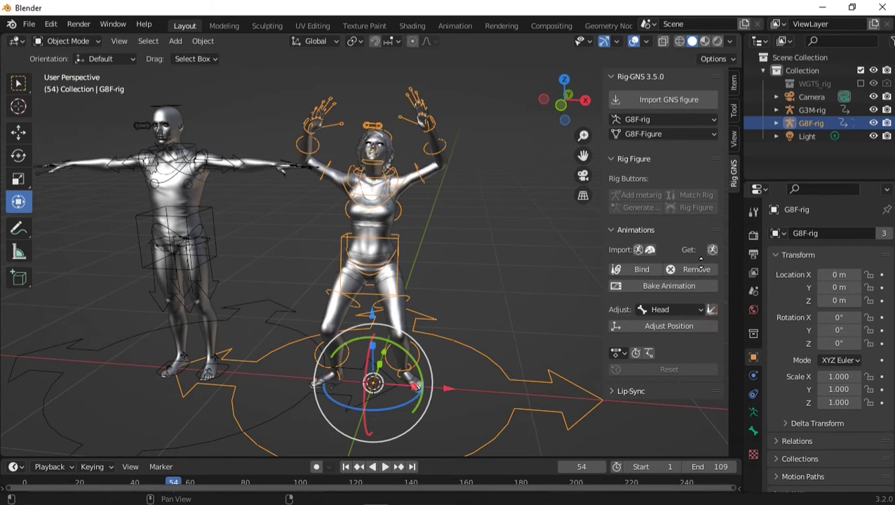
left_click(701, 283)
left_click(685, 309)
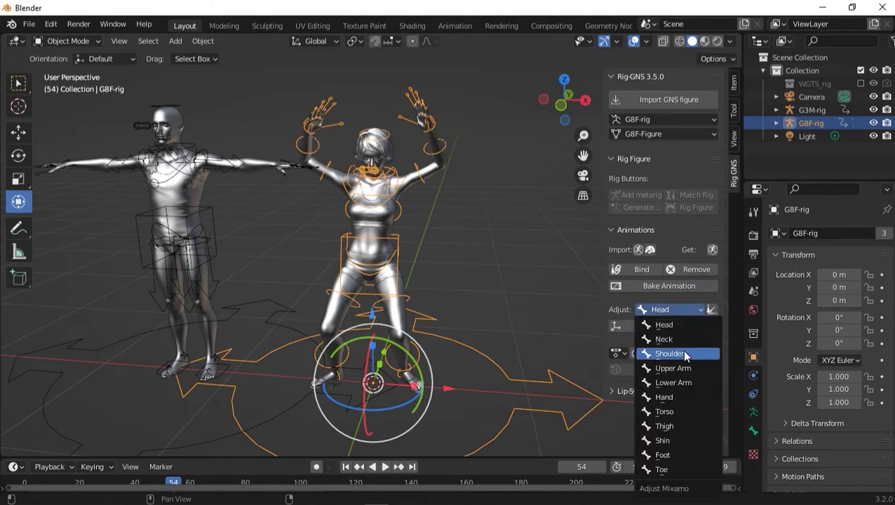
left_click(680, 353)
left_click(710, 309)
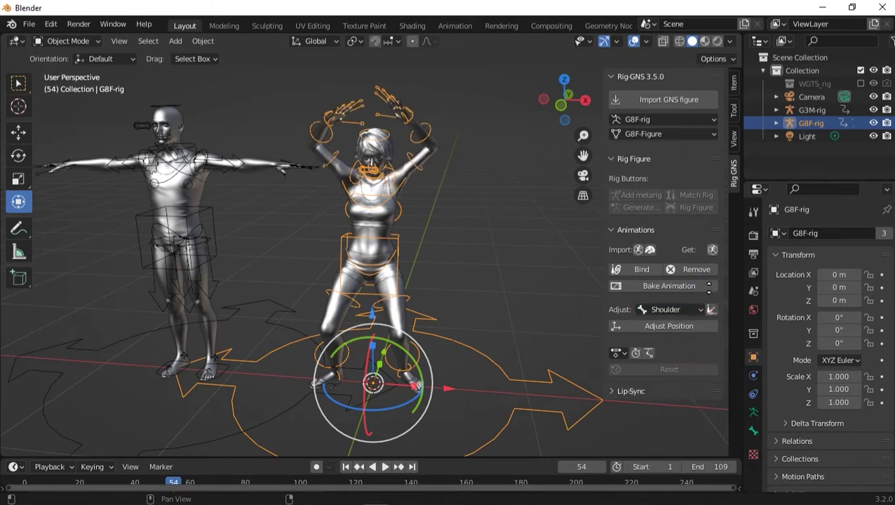
left_click(680, 311)
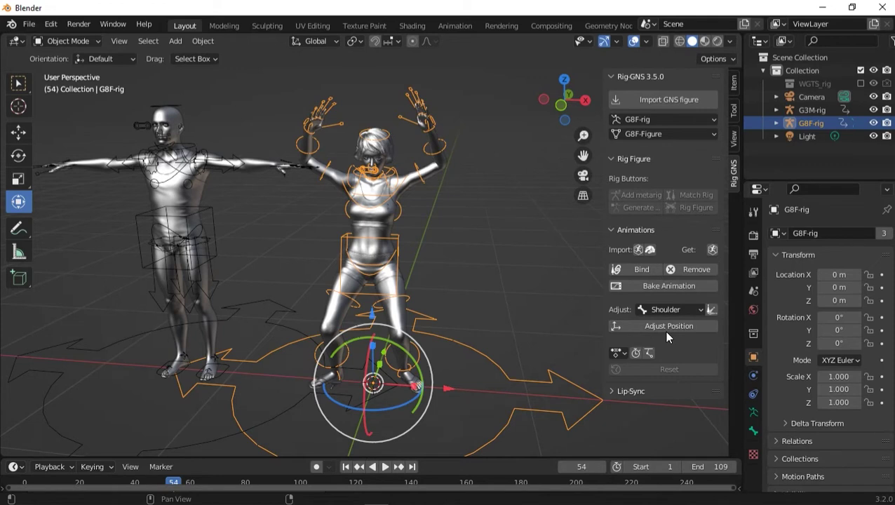
Try repositioning the animated G8F figure with Adjust Position, moving it sideways, downward and forward.
left_click(666, 328)
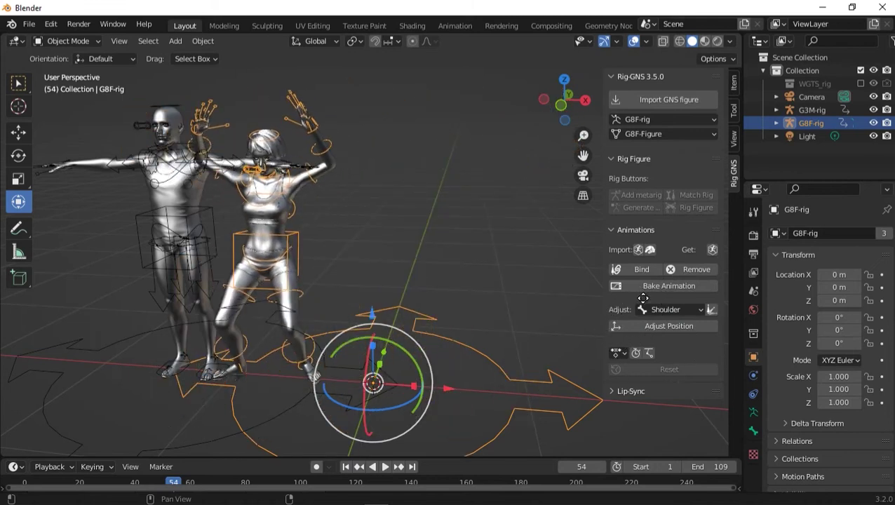
left_click(649, 345)
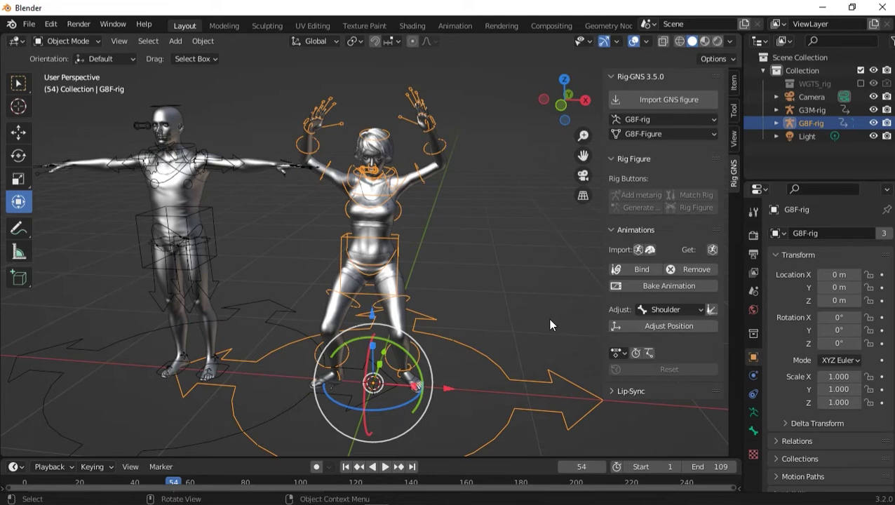
middle_click_drag(463, 321, 344, 351)
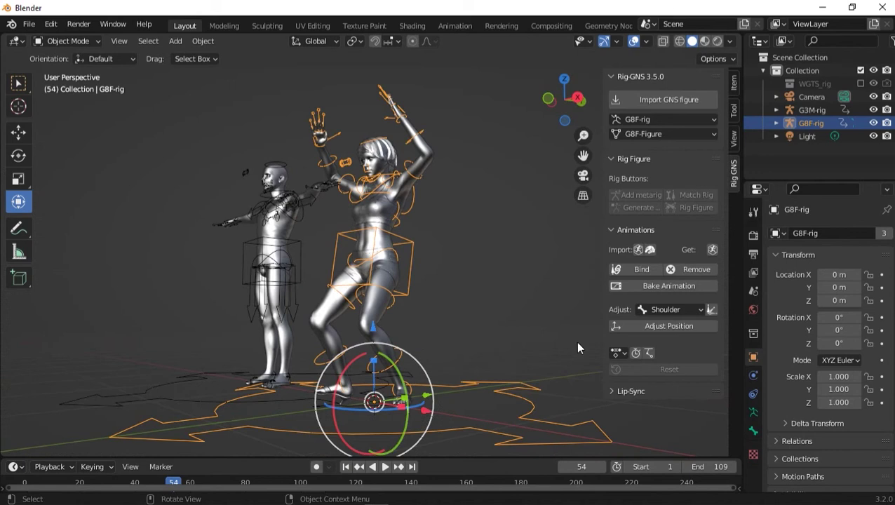
left_click(671, 327)
left_click(669, 287)
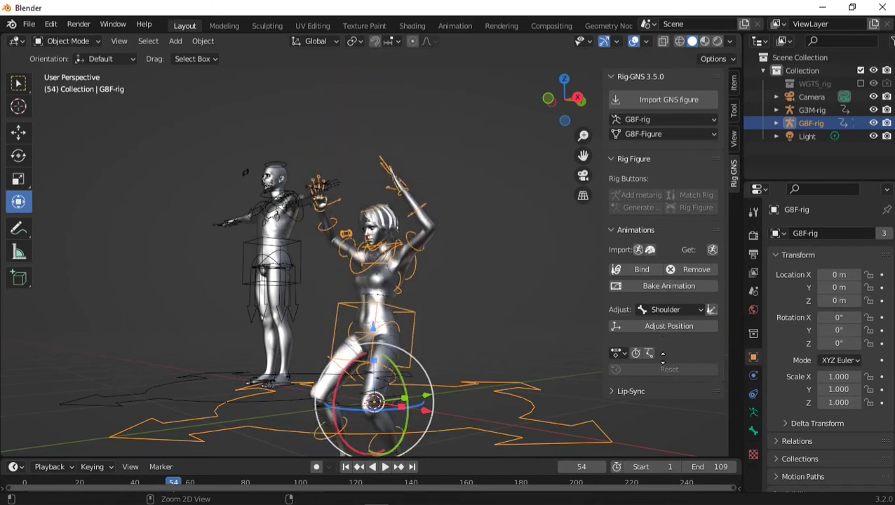
middle_click_drag(476, 337, 525, 392)
scroll(455, 369, "up", 2)
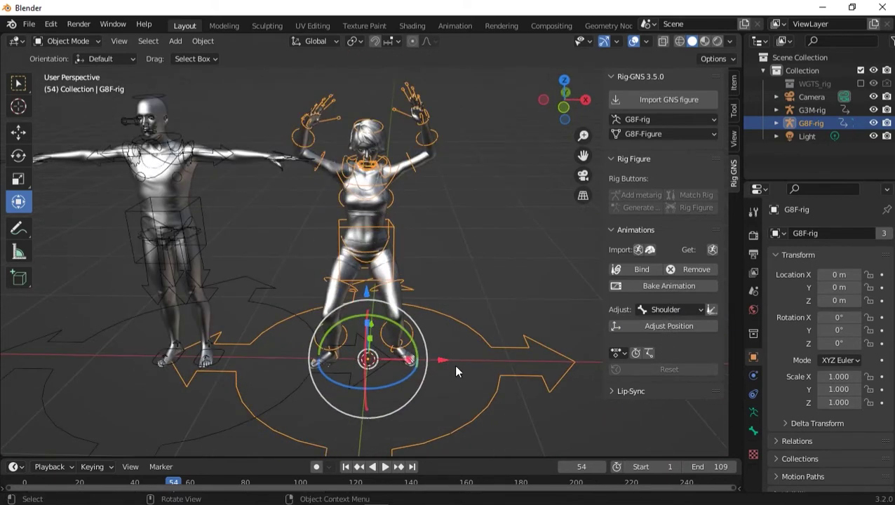
scroll(435, 340, "up", 2)
left_click(666, 327)
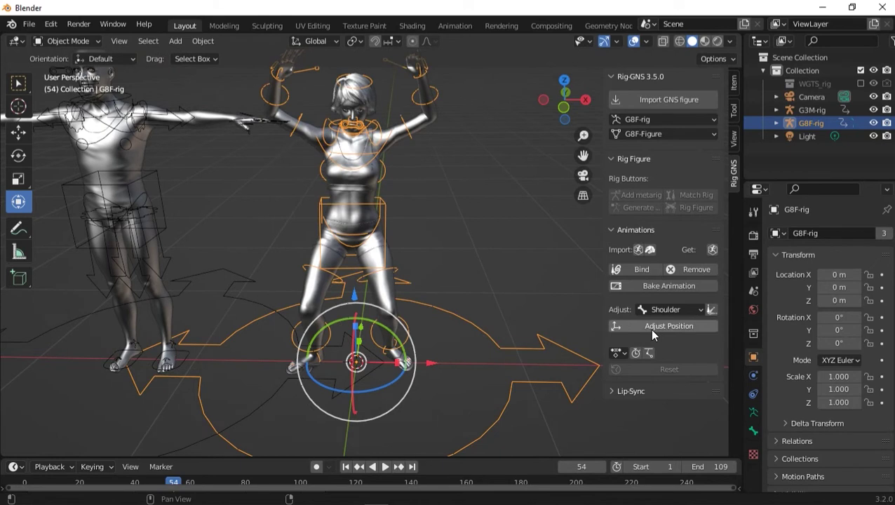
left_click(651, 330)
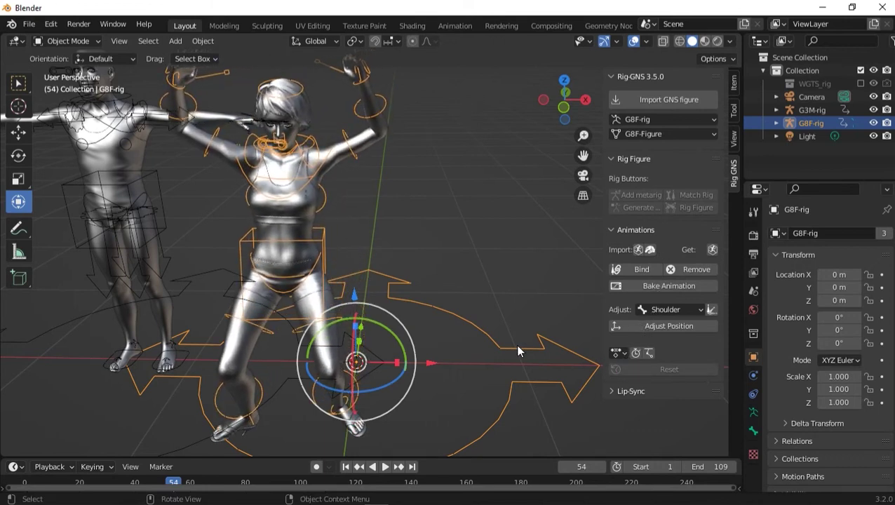
Play the imported Ymca Dance armature beside the unbound G8F rig and pause at frame 20.
scroll(411, 347, "down", 1)
middle_click_drag(410, 347, 400, 284)
key("space")
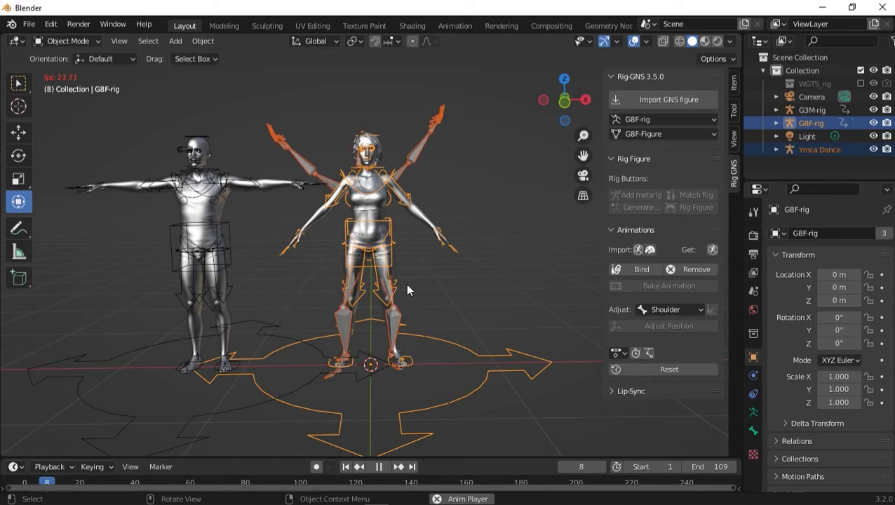
key("space")
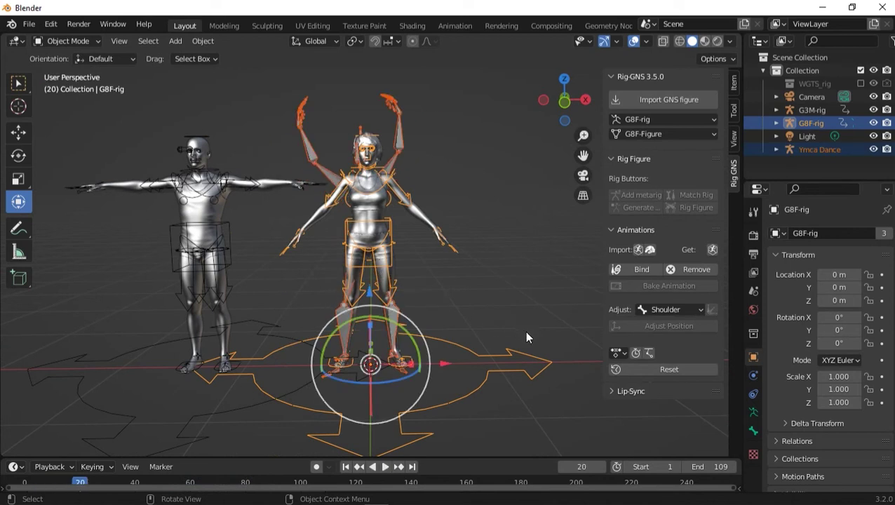
Bind the imported Ymca Dance armature to the G8F rig.
middle_click_drag(525, 331, 640, 267)
left_click(643, 272)
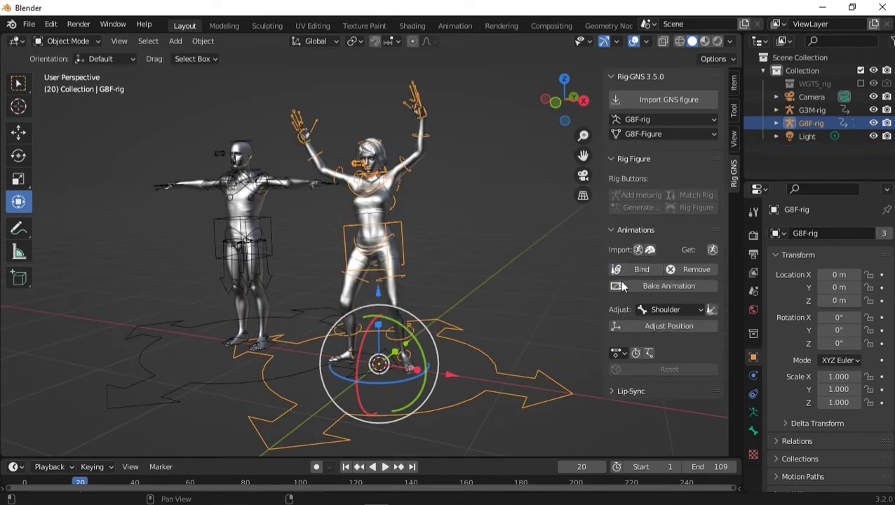
Tilt the G8F figure's feet toe-down with the Rig-GNS Foot adjustment to suit the high-heeled sandals.
middle_click_drag(441, 323, 406, 376)
scroll(406, 375, "up", 4)
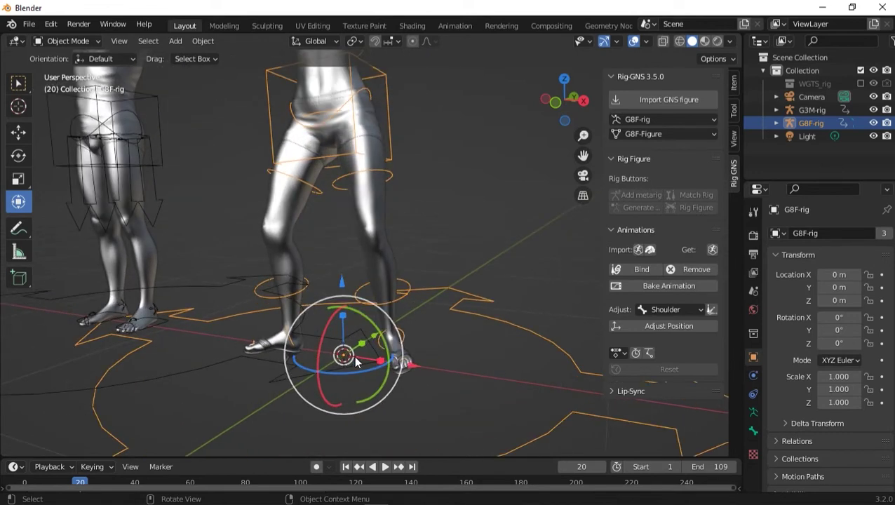
middle_click_drag(340, 356, 376, 349)
key("KP_3")
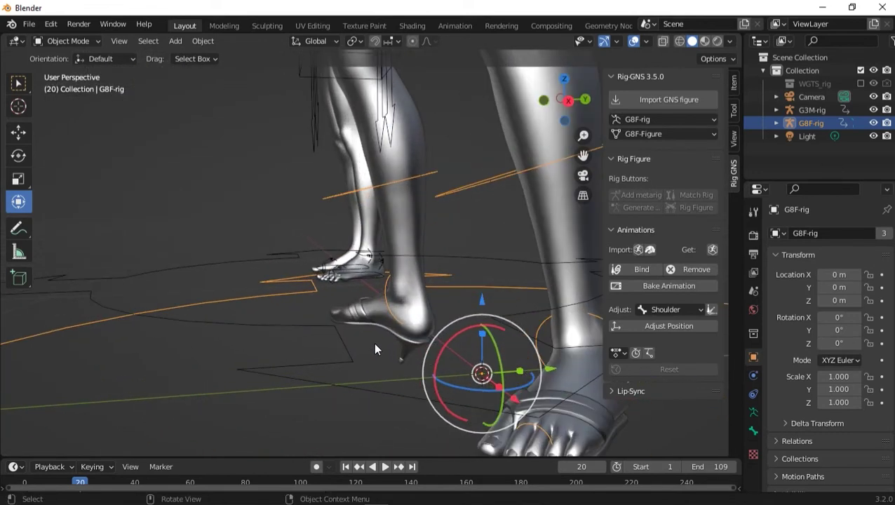
scroll(330, 244, "down", 2)
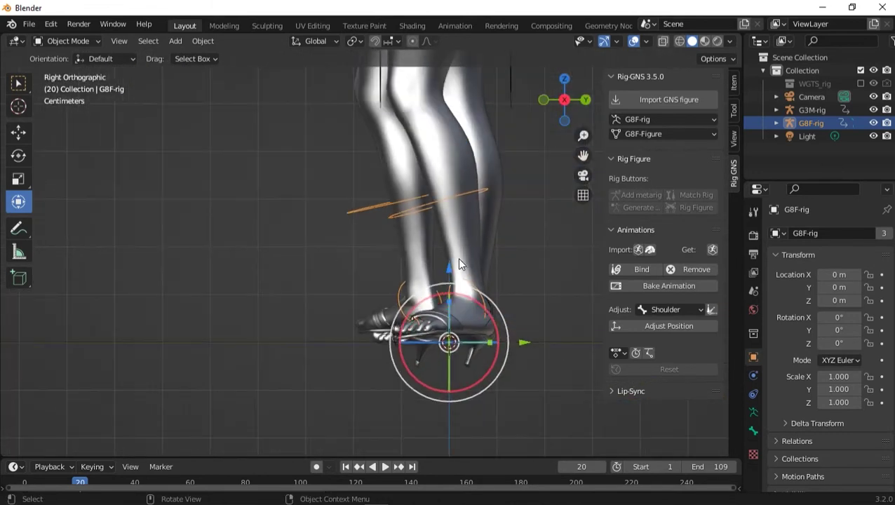
scroll(491, 301, "up", 2)
left_click(665, 310)
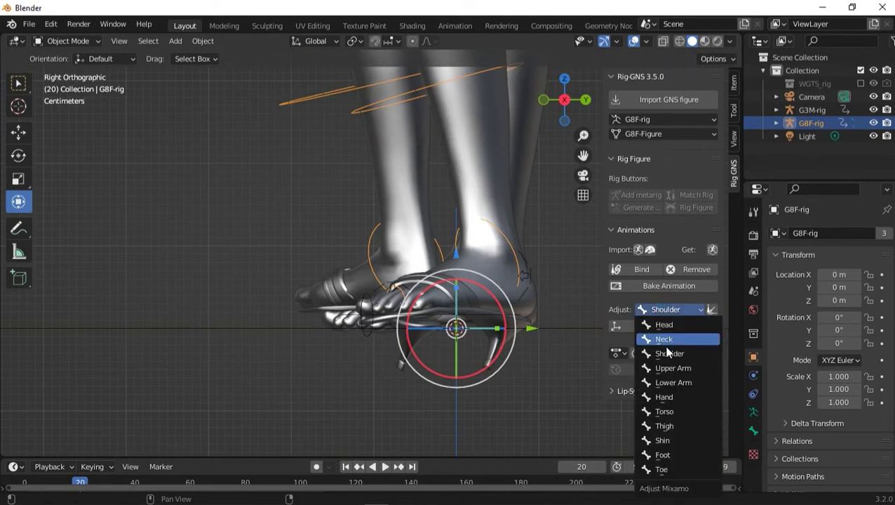
left_click(664, 455)
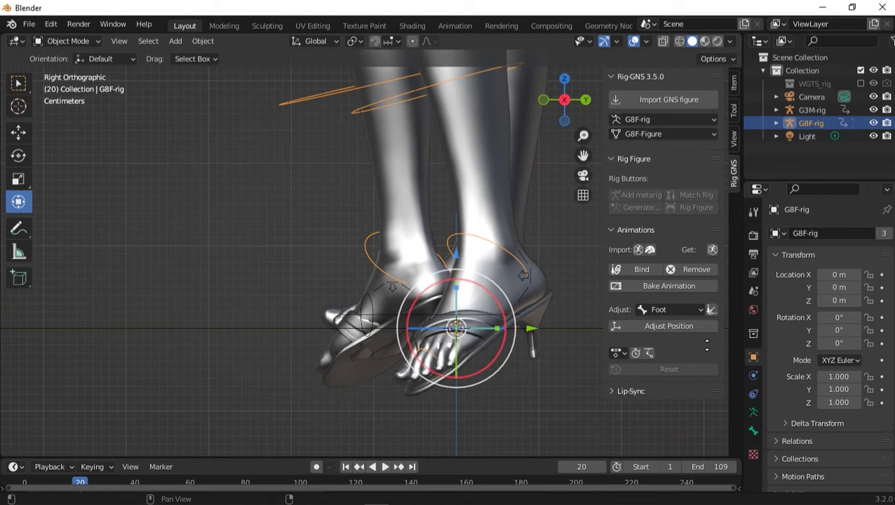
Bend the toes upward with the Toe adjustment and raise the figure with Adjust Position until the sandals rest on the ground line.
left_click(670, 309)
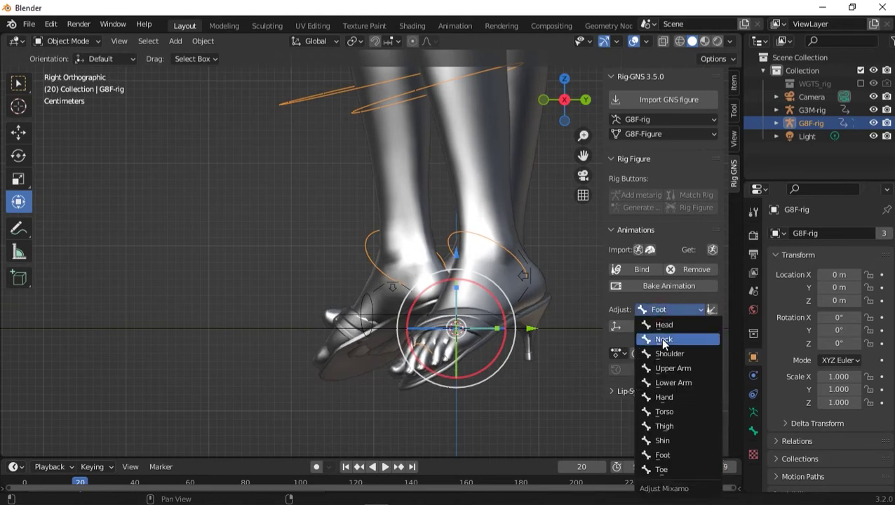
left_click(660, 469)
left_click(711, 311)
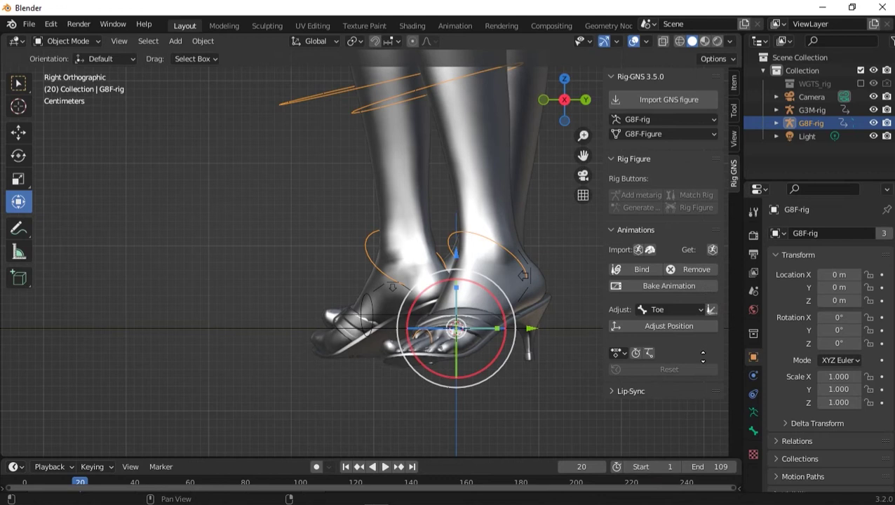
left_click(703, 357)
left_click(682, 324)
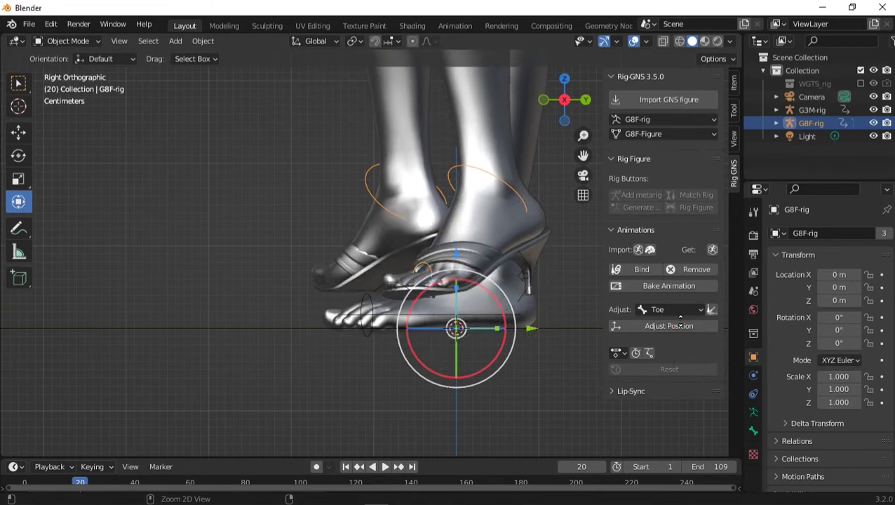
left_click(679, 324)
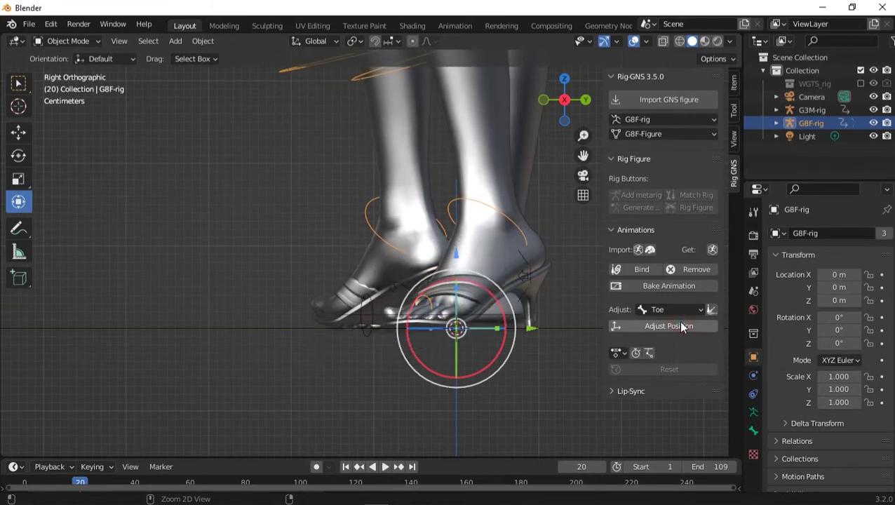
Play the adjusted dance, check the feet and whole figure from several angles, and pause at frame 80.
middle_click_drag(202, 326, 186, 330)
key("space")
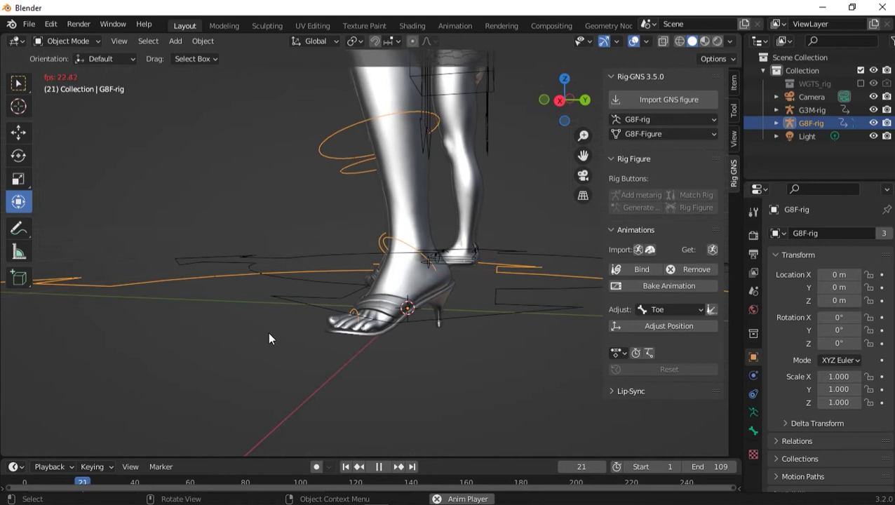
middle_click_drag(311, 331, 487, 307)
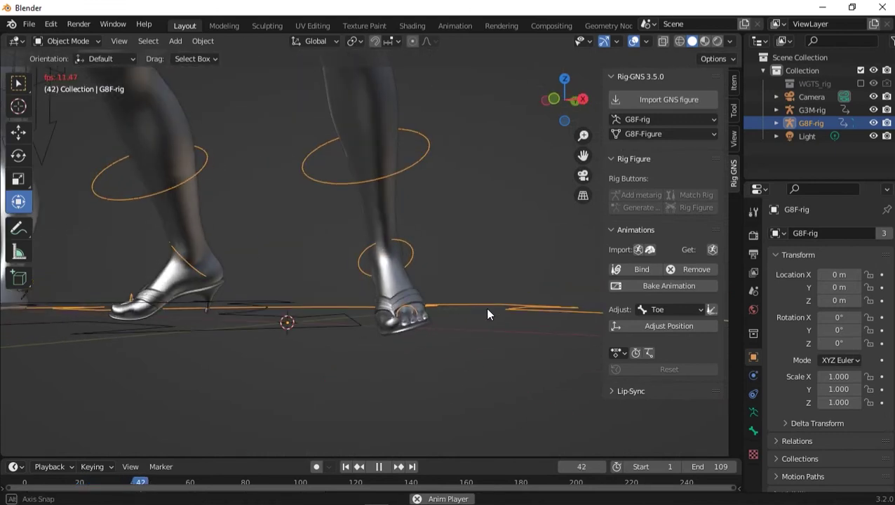
scroll(281, 320, "down", 6)
middle_click_drag(309, 330, 359, 351)
scroll(303, 240, "up", 2)
key("space")
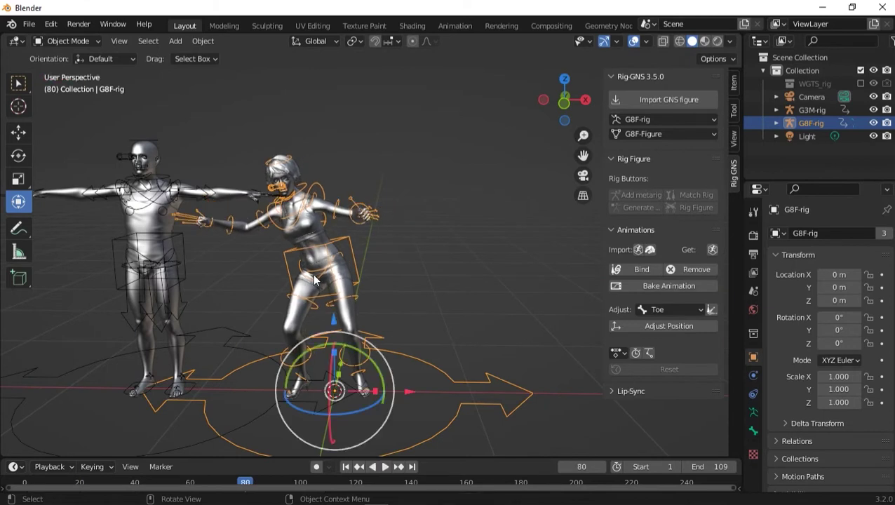
Bake the adjusted dance animation onto the G8F rig and widen the Rig-GNS sidebar to show the full action name.
middle_click_drag(294, 285, 360, 294)
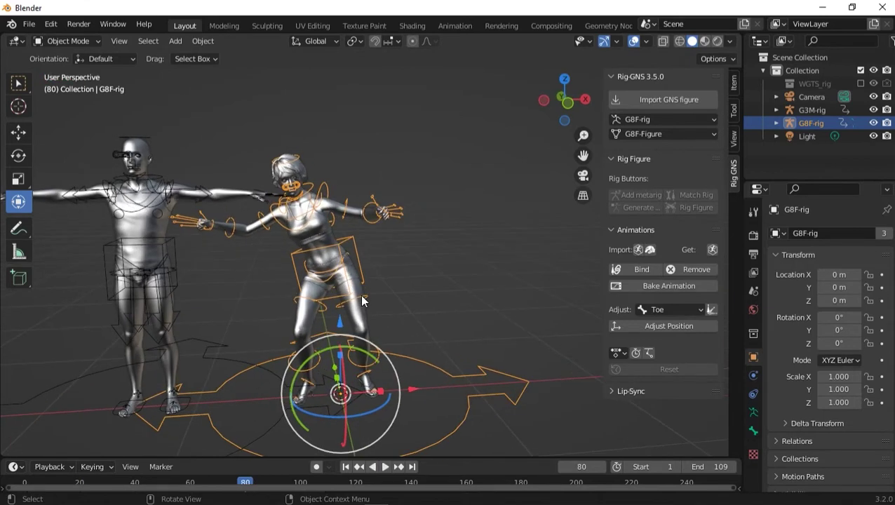
left_click(663, 287)
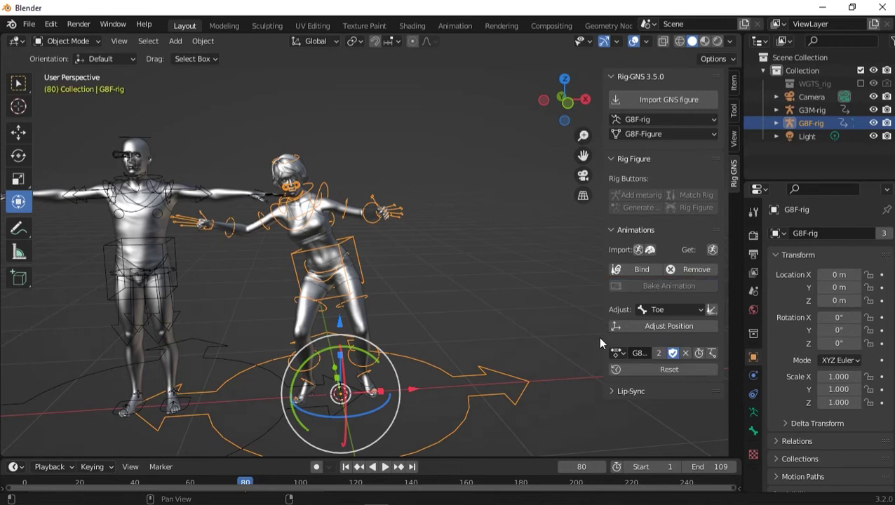
left_click_drag(604, 339, 535, 339)
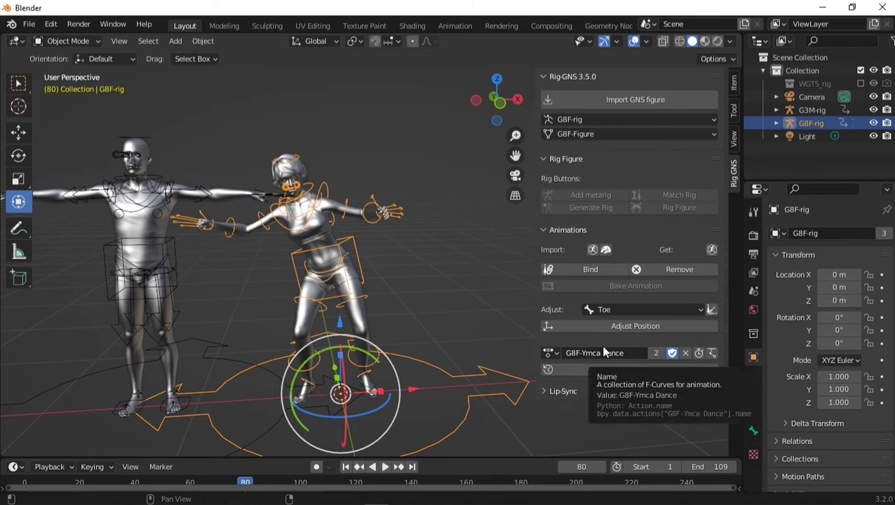
Try the Rig-GNS rotation adjustment on the thighs of the baked G8F animation.
middle_click_drag(316, 380, 333, 387)
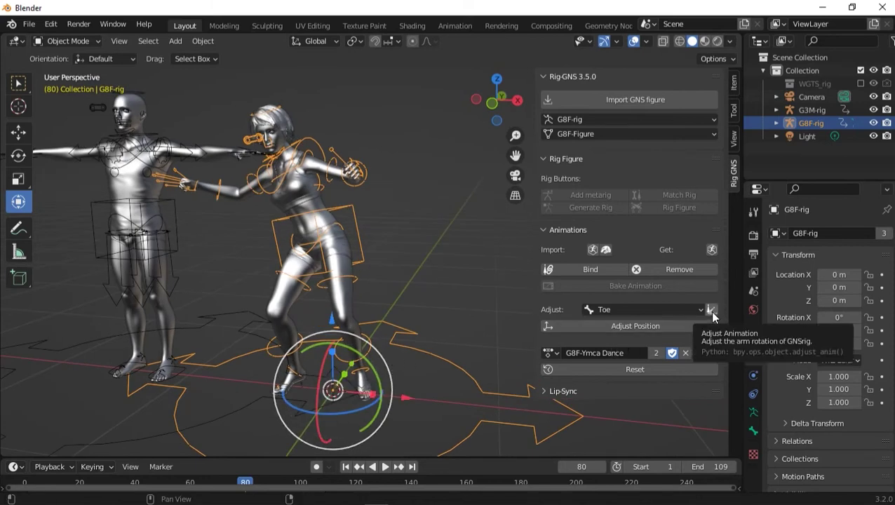
left_click(663, 310)
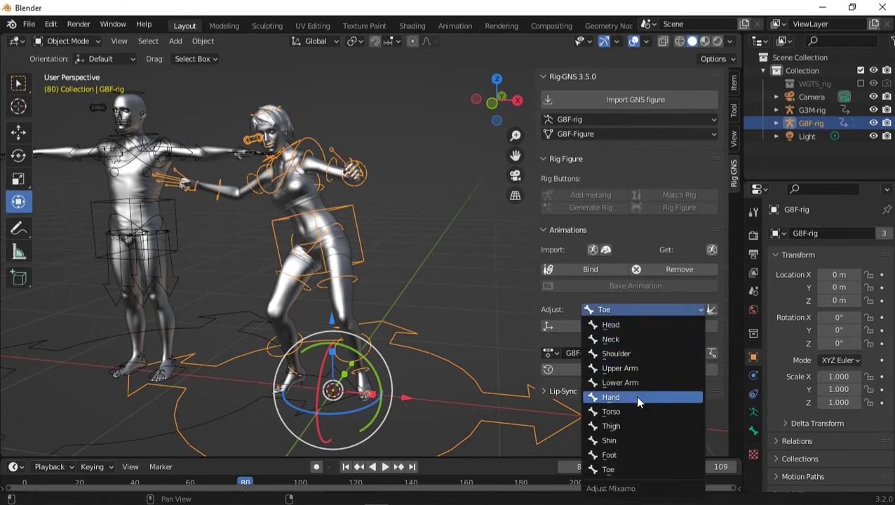
left_click(631, 427)
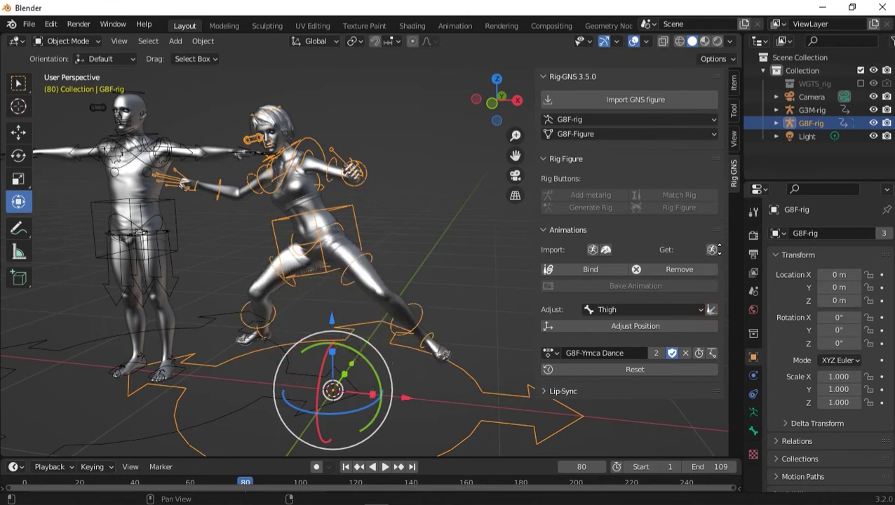
key("Escape")
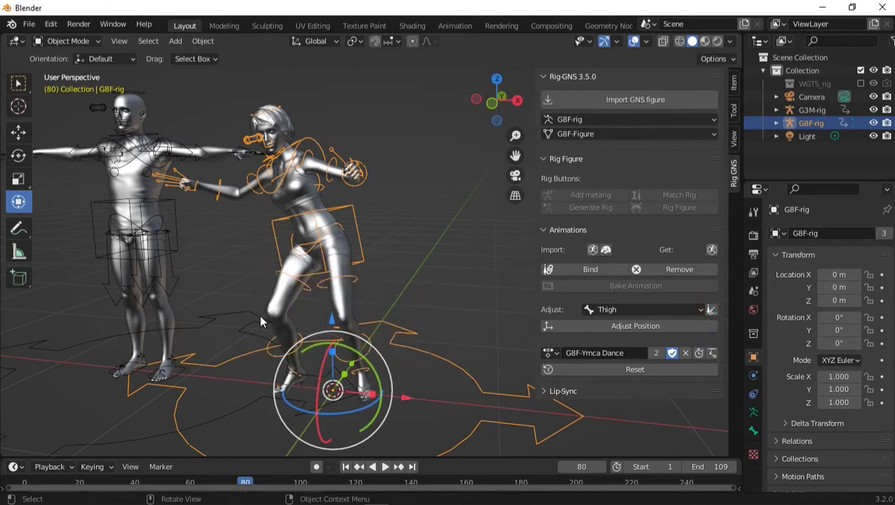
Play back the baked G8F-Ymca Dance animation from different angles and pause at frame 61.
middle_click_drag(260, 315, 368, 333)
key("space")
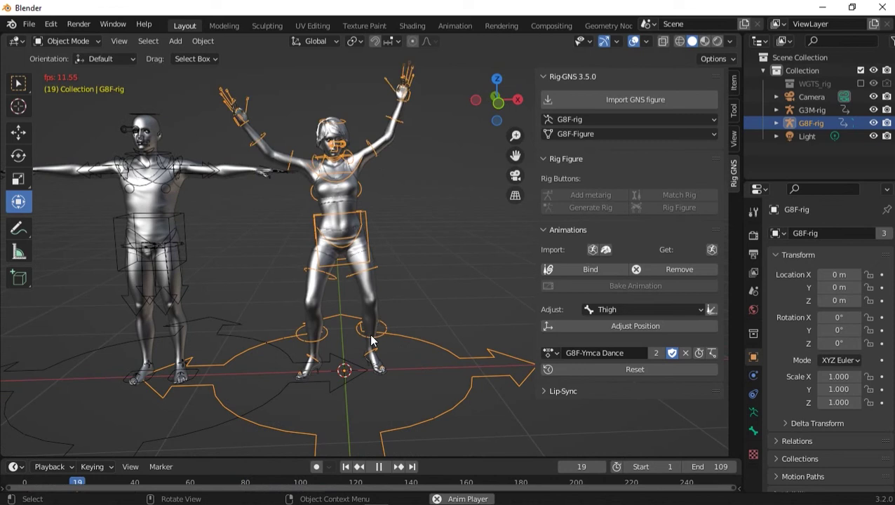
key("space")
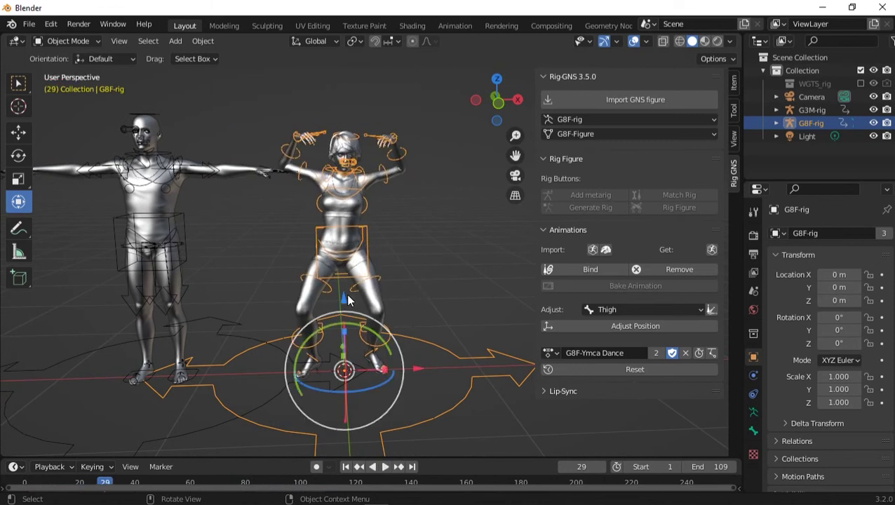
middle_click_drag(346, 294, 312, 282)
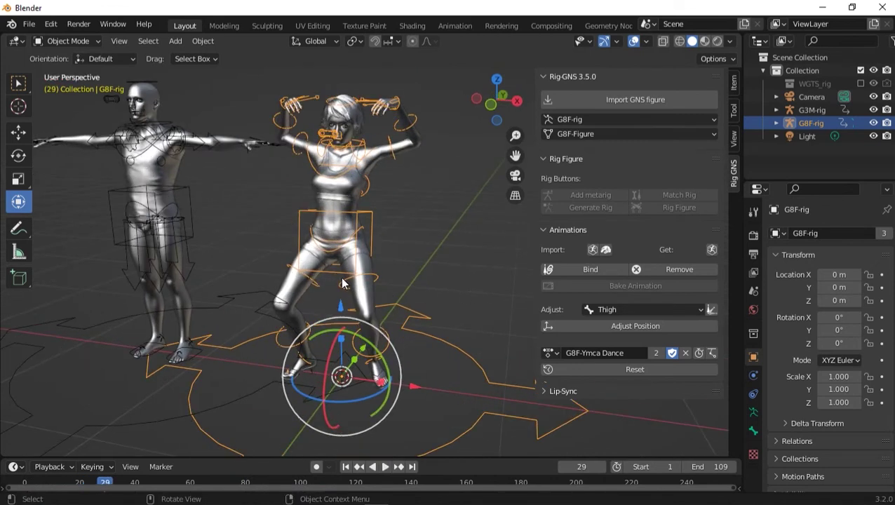
key("space")
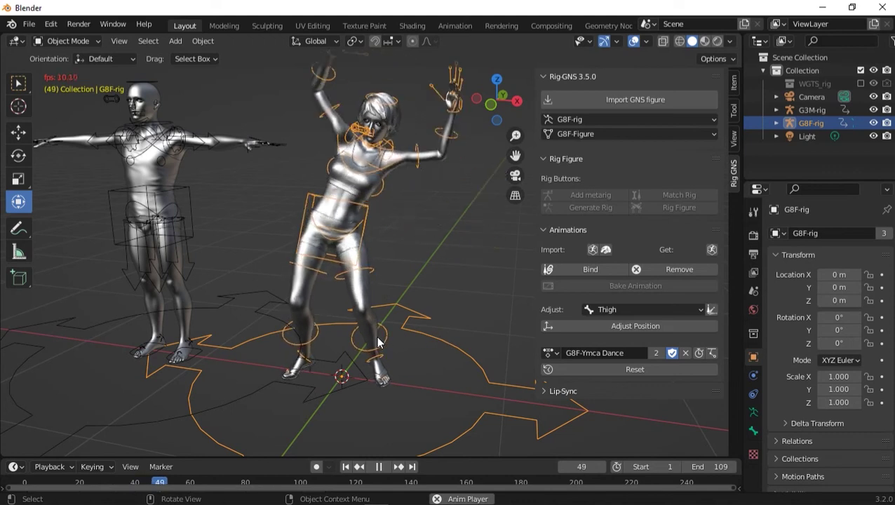
key("space")
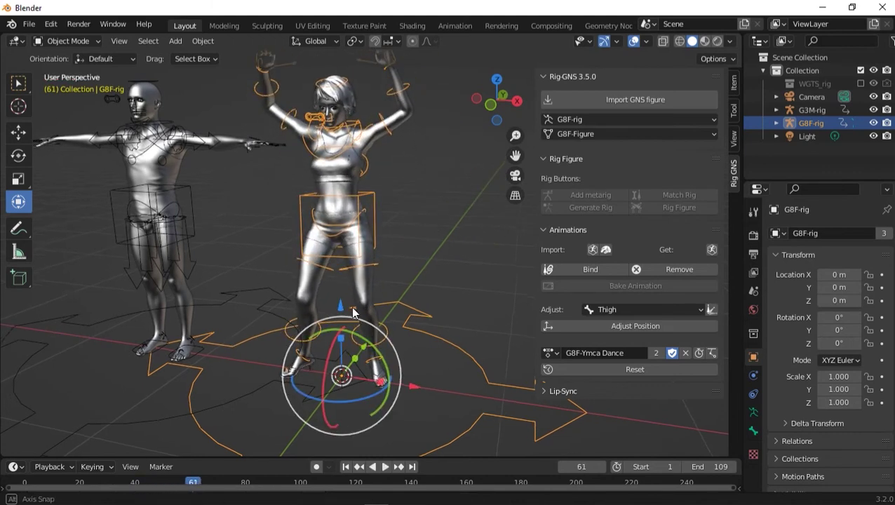
middle_click_drag(353, 312, 328, 301)
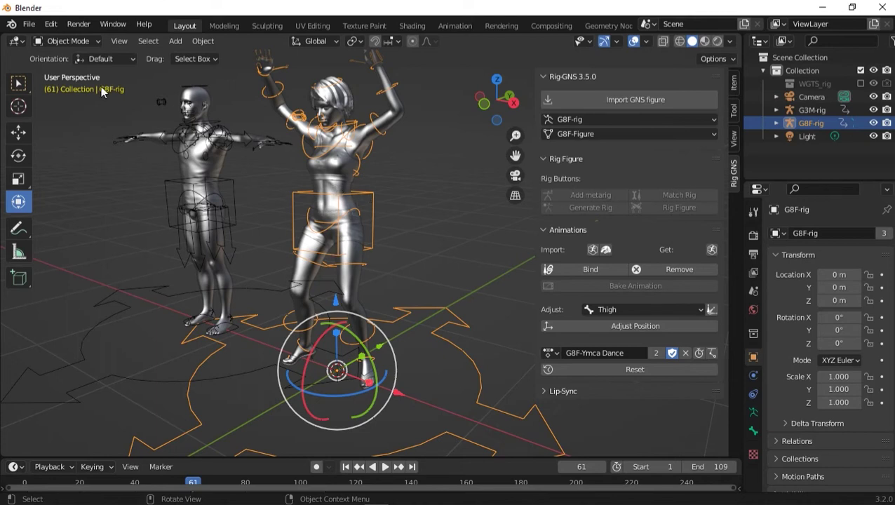
Export the G8F rig's baked animation in Daz (.bvh) format to the Animations folder as "YMCA dance".
left_click(28, 25)
mouse_move(51, 220)
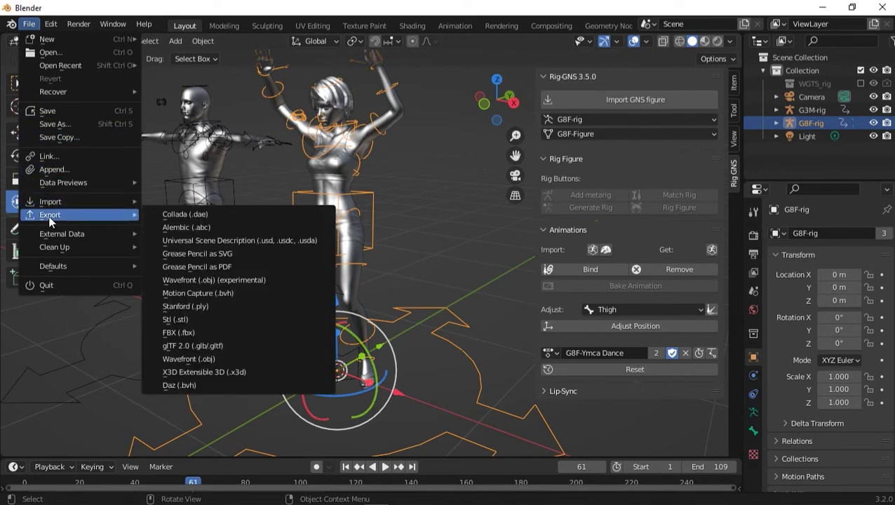
left_click(218, 390)
left_click(176, 379)
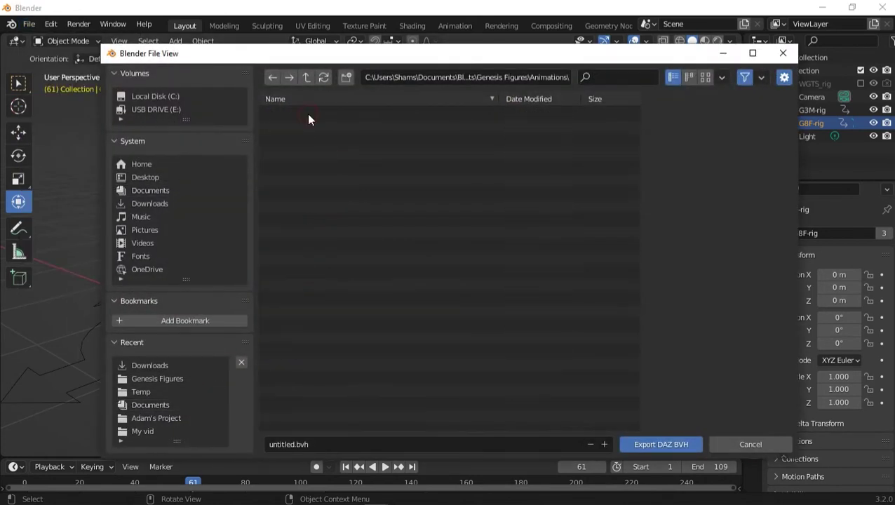
left_click(334, 446)
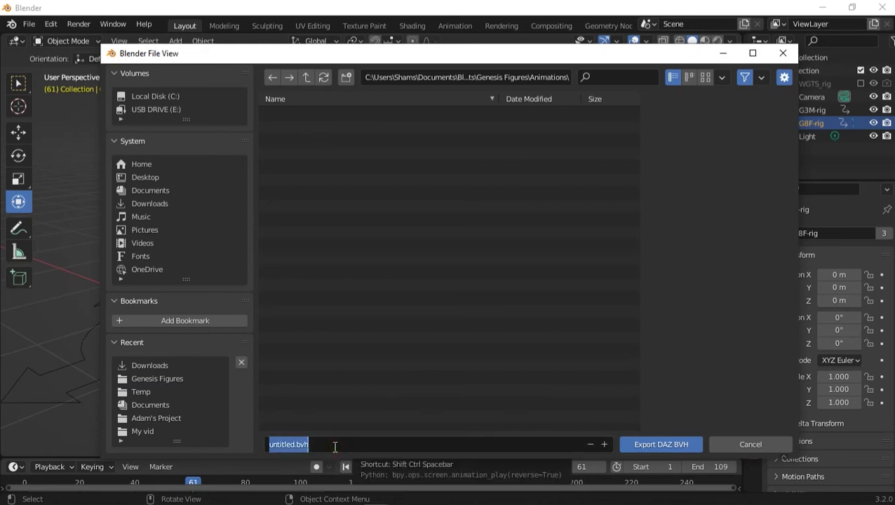
type("Y")
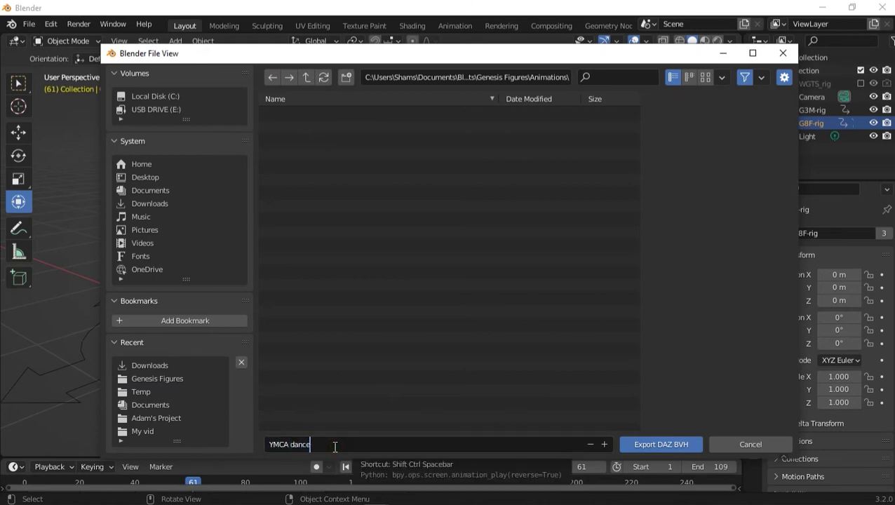
type("MCA dance")
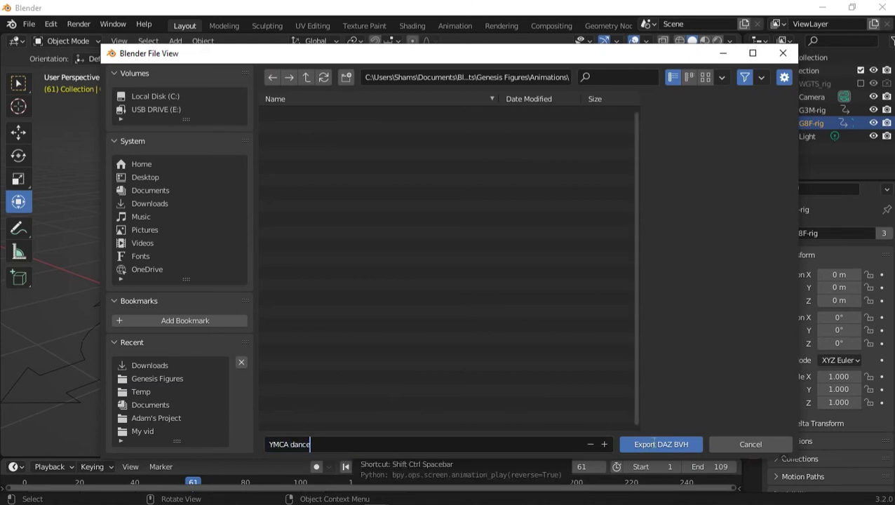
left_click(652, 443)
left_click(652, 442)
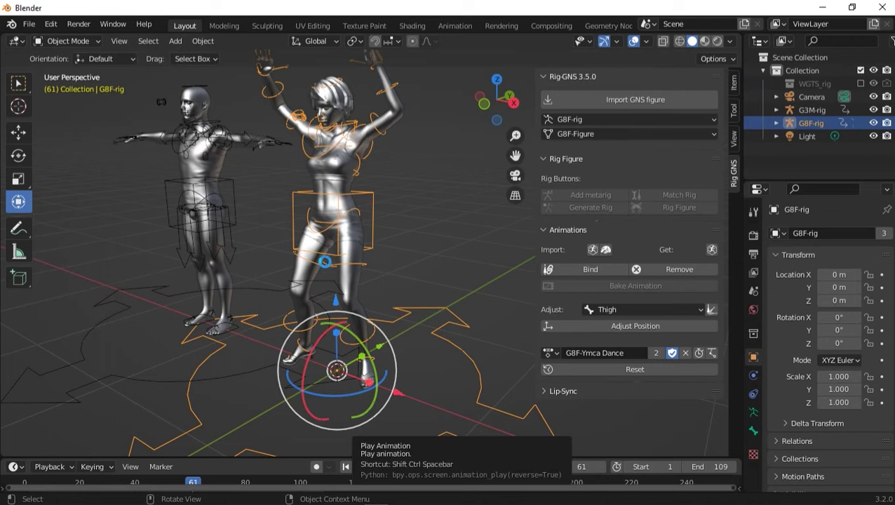
Switch to DAZ Studio with the Genesis 8 Female scene.
middle_click_drag(326, 266, 325, 265)
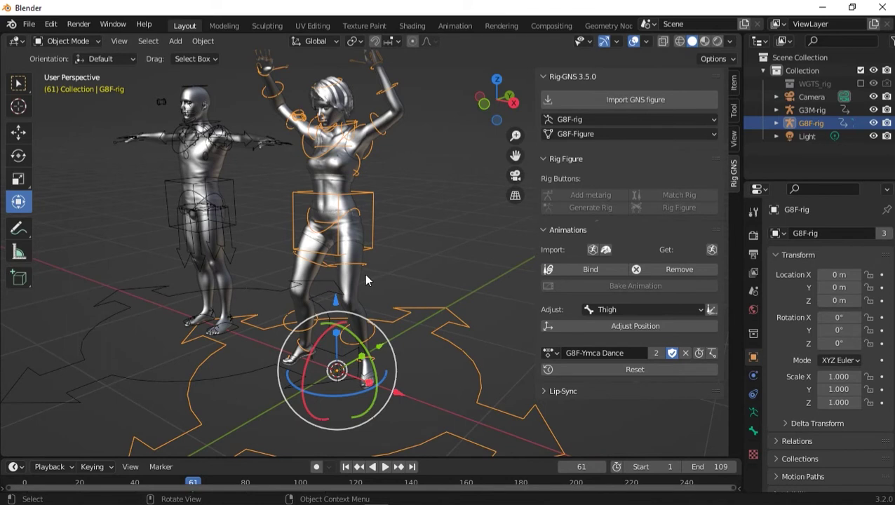
mouse_move(395, 500)
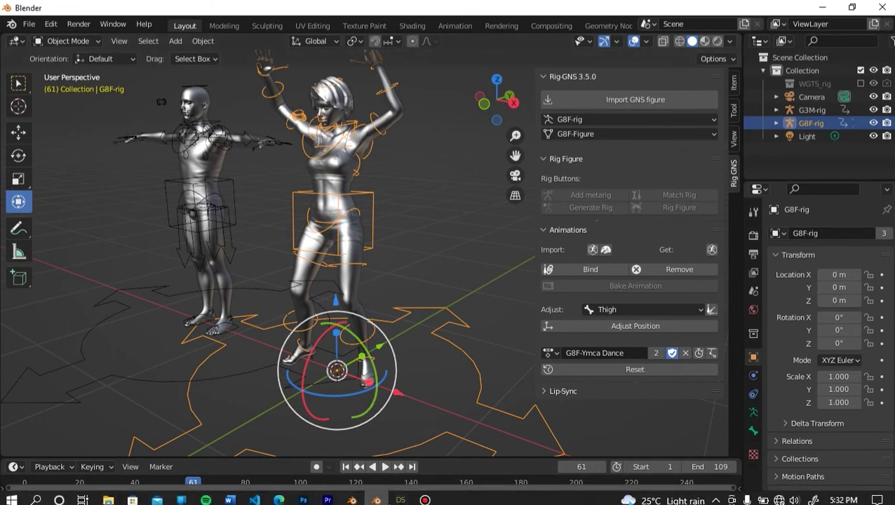
left_click(399, 496)
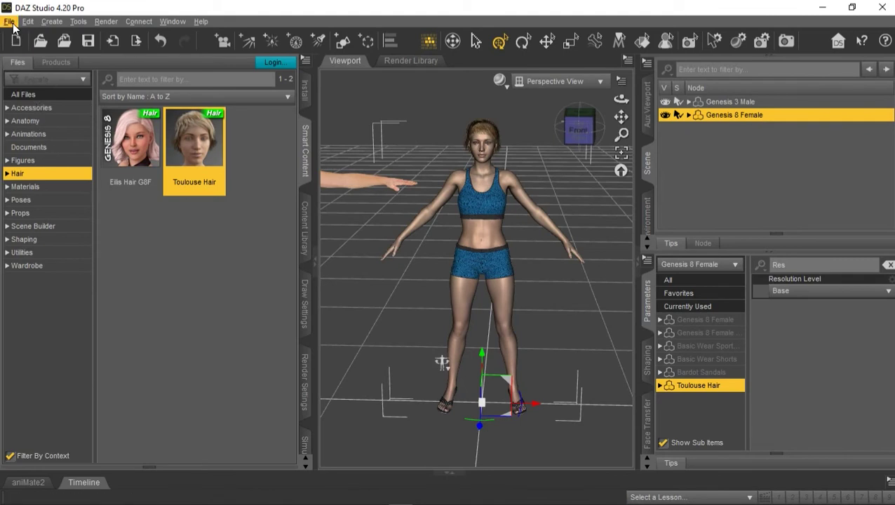
Import "YMCA dance.bvh" from the Animations folder onto Genesis 8 Female, adjusting the scene to match the file.
left_click(10, 22)
left_click(32, 160)
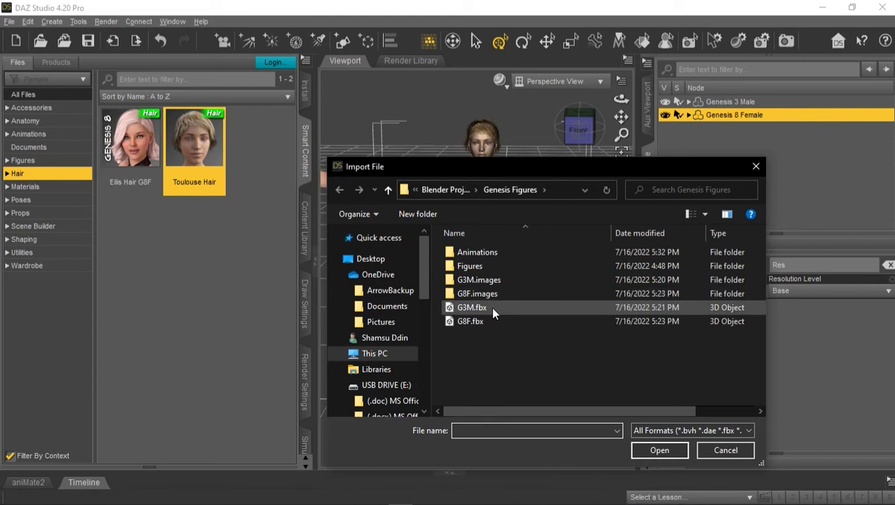
double_click(481, 252)
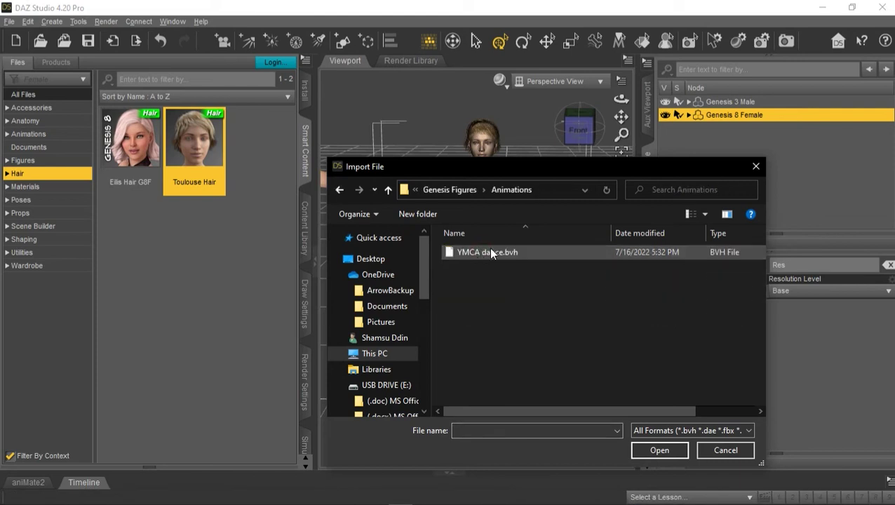
left_click(495, 253)
left_click(663, 449)
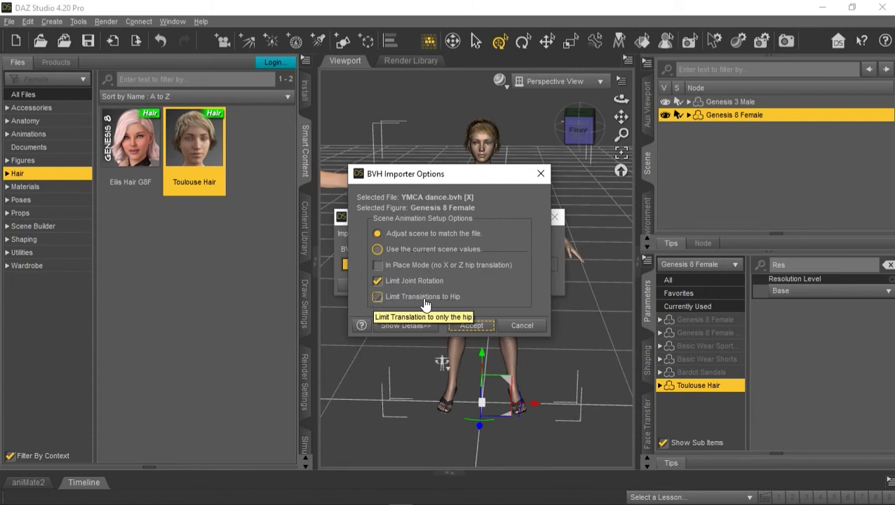
left_click(469, 327)
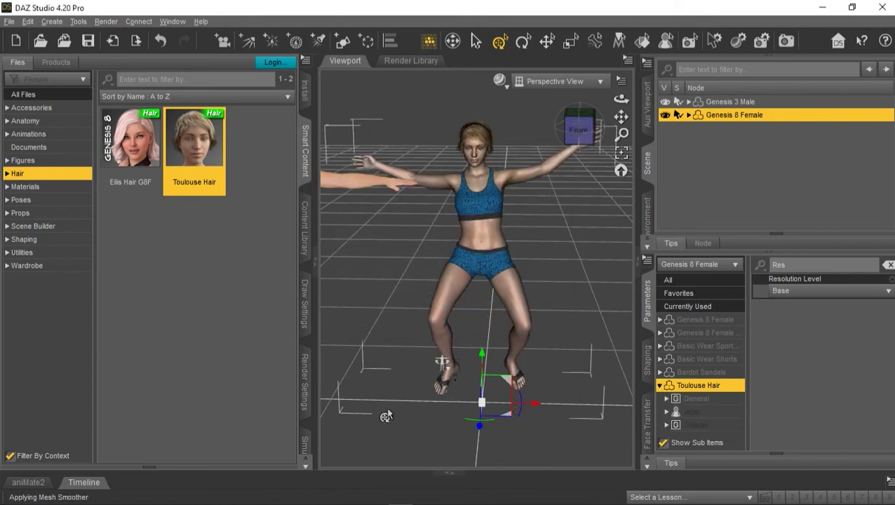
Show the timeline, play back the imported dance on Genesis 8 Female, and inspect her feet against the floor from the side.
left_click(96, 484)
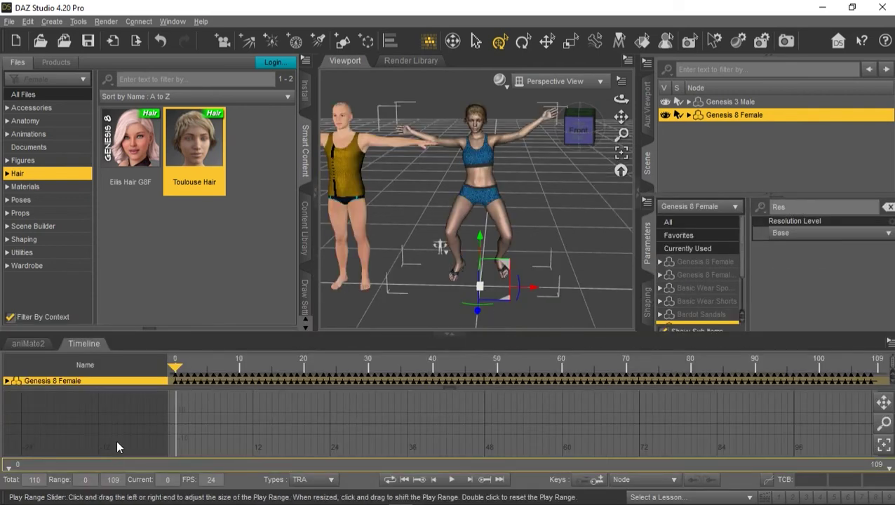
left_click(451, 479)
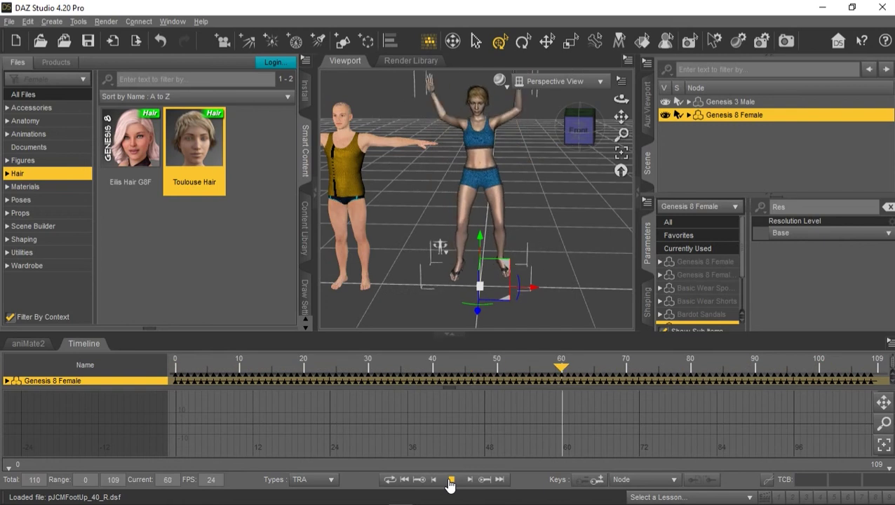
left_click(449, 482)
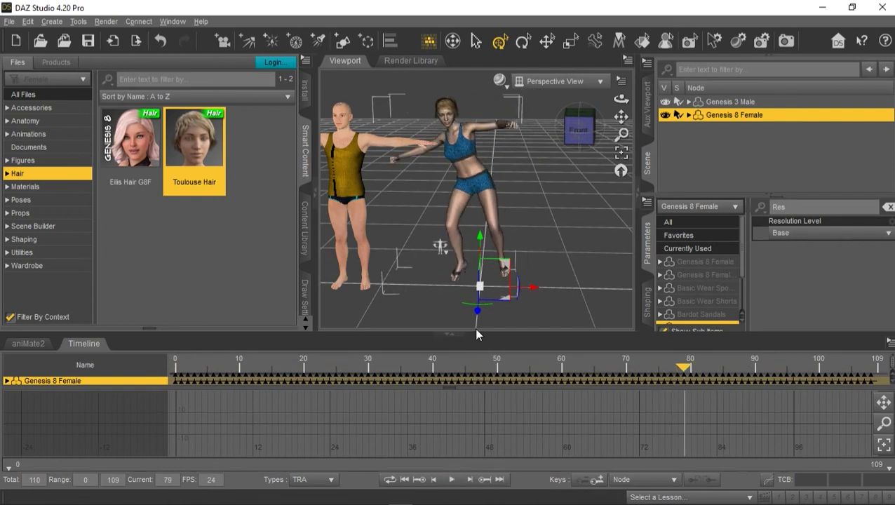
mouse_move(584, 151)
left_mouse_down()
mouse_move(667, 154)
mouse_move(593, 152)
left_mouse_up()
left_click_drag(503, 277, 452, 295)
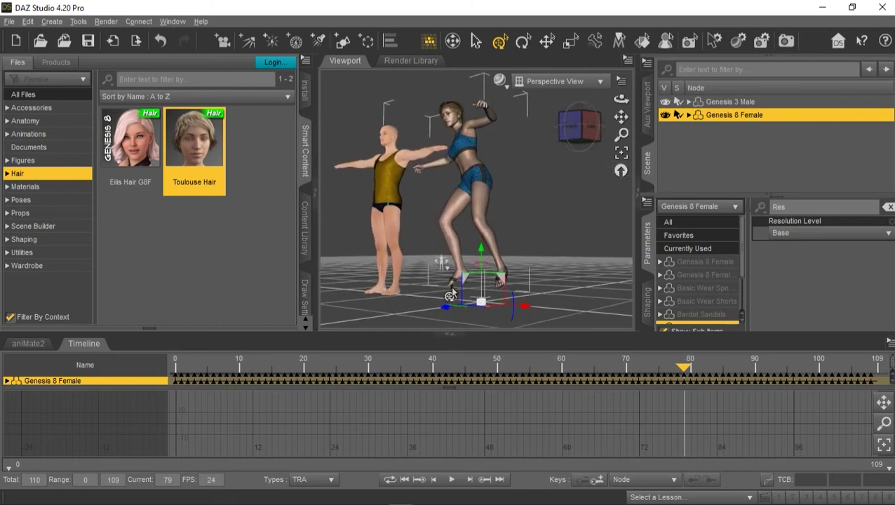
Return to the first frame and move Genesis 8 Female to the floor.
left_click(406, 480)
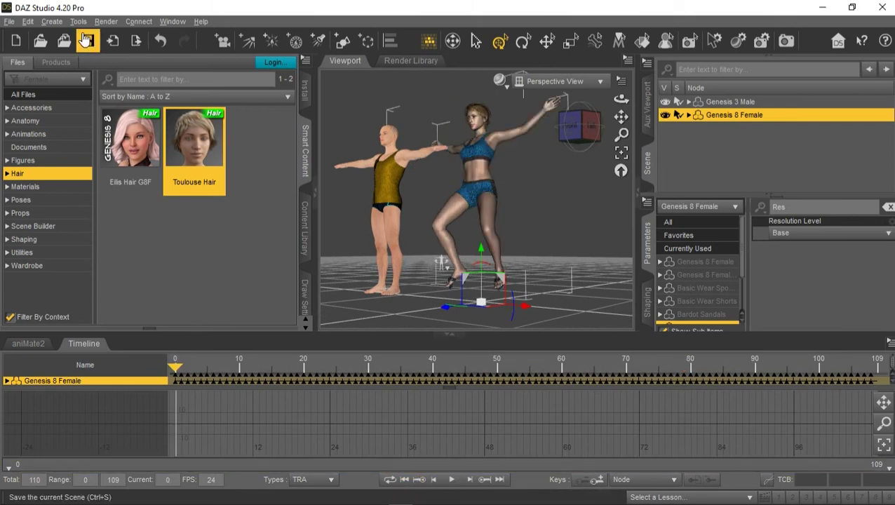
left_click(28, 21)
mouse_move(63, 138)
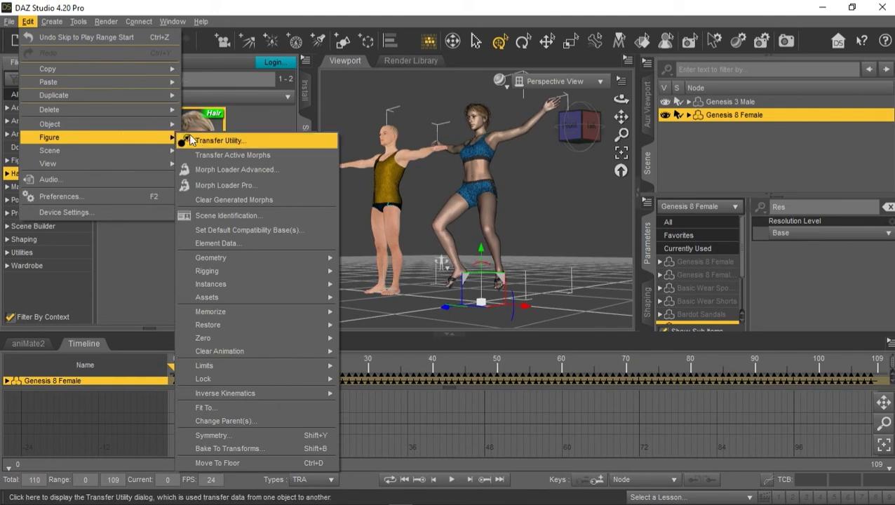
left_click(266, 463)
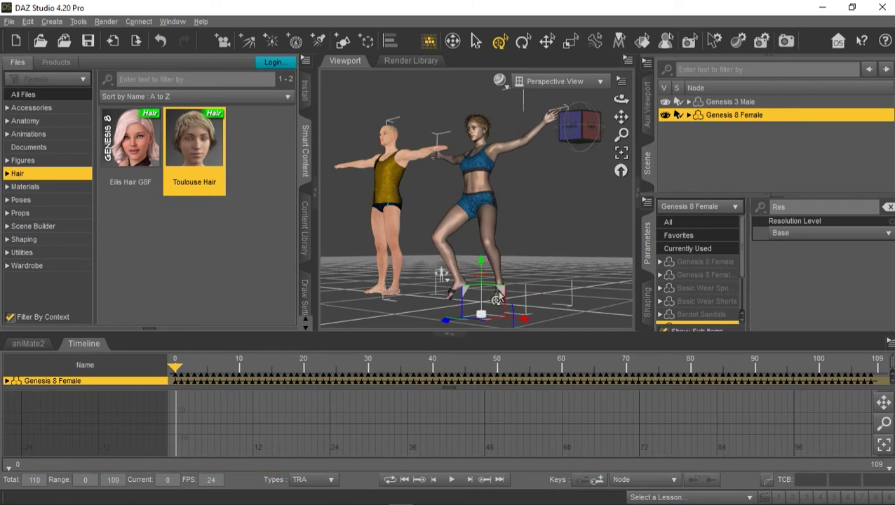
Play back the Genesis 8 Female dance from a side angle to check her contact with the floor.
mouse_move(579, 128)
left_mouse_down()
mouse_move(540, 131)
mouse_move(572, 129)
left_mouse_up()
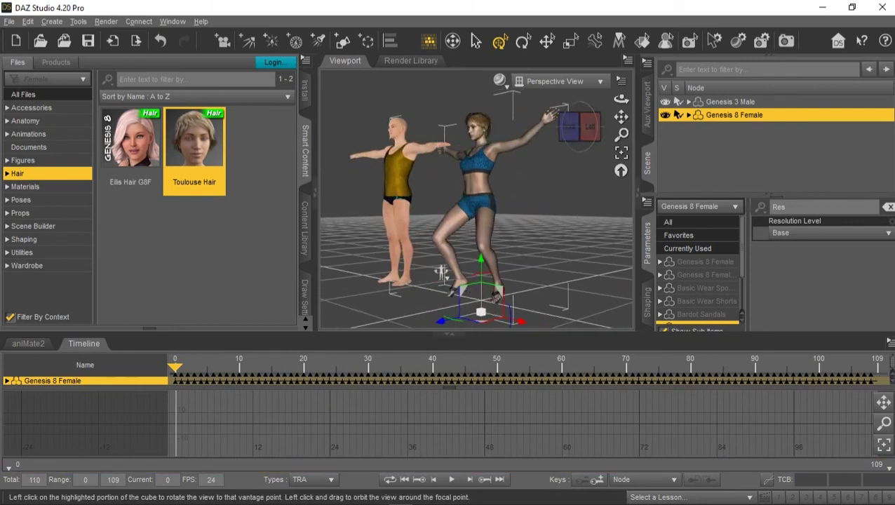
left_click(451, 480)
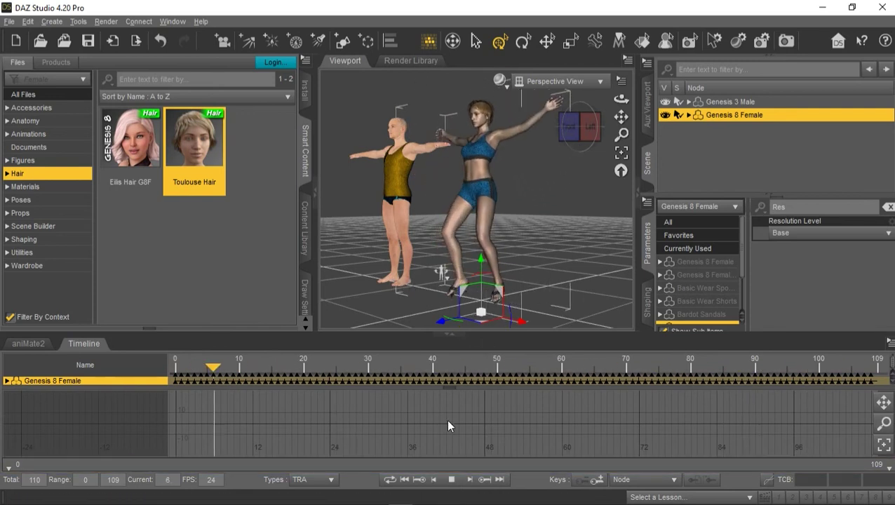
left_click(449, 478)
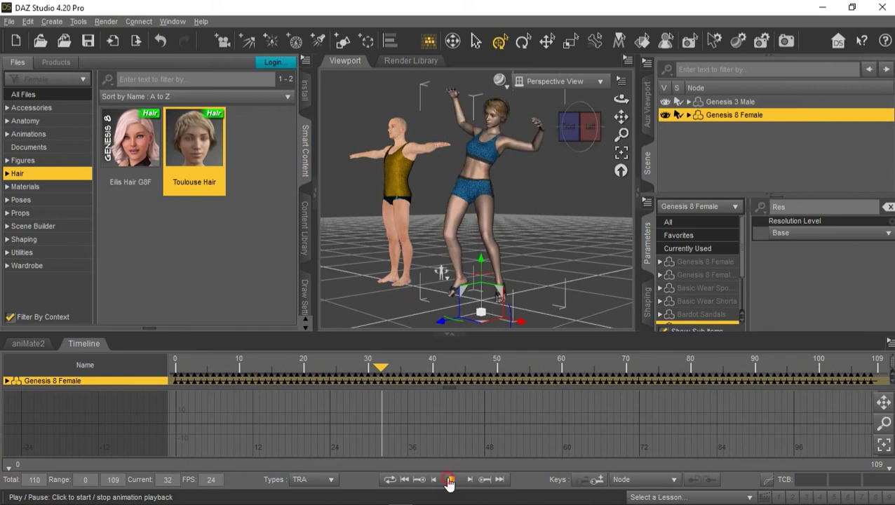
Import "YMCA dance.bvh" onto Genesis 3 Male from the first frame, adjusting the scene to match the file.
left_click(716, 103)
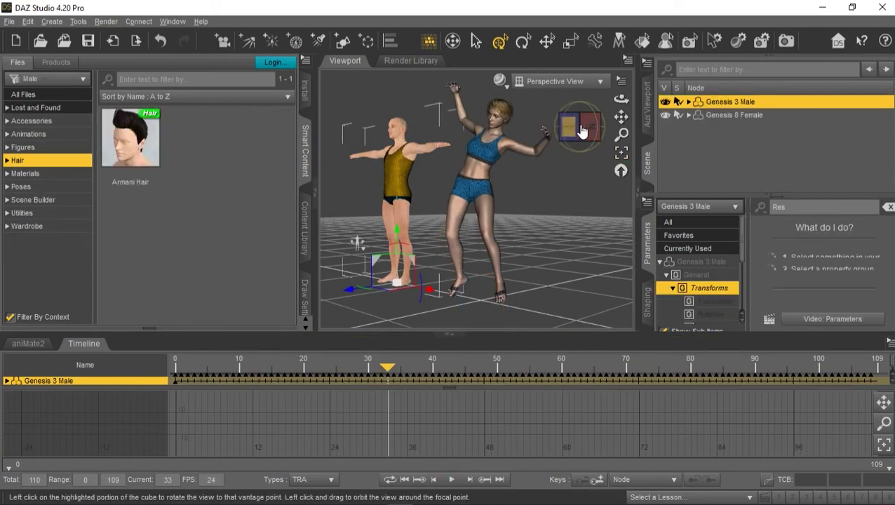
left_click_drag(581, 126, 612, 129)
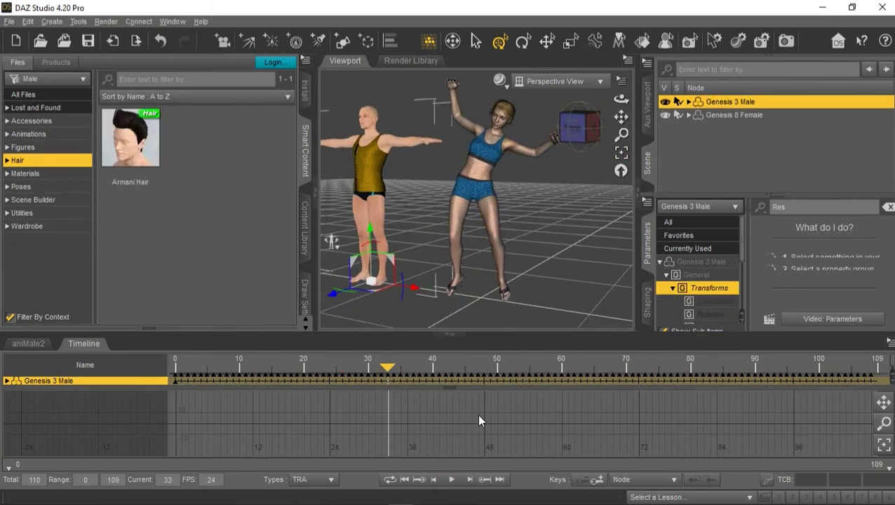
left_click(405, 479)
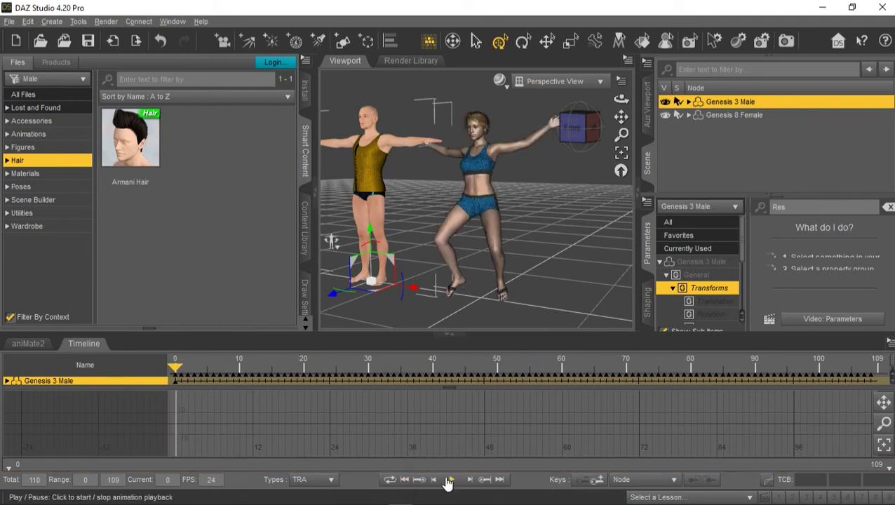
left_click(9, 21)
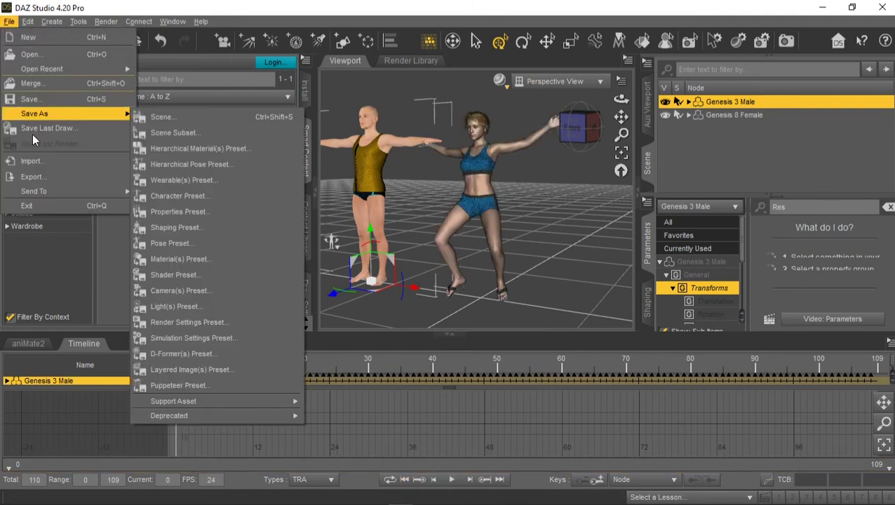
left_click(31, 161)
double_click(519, 252)
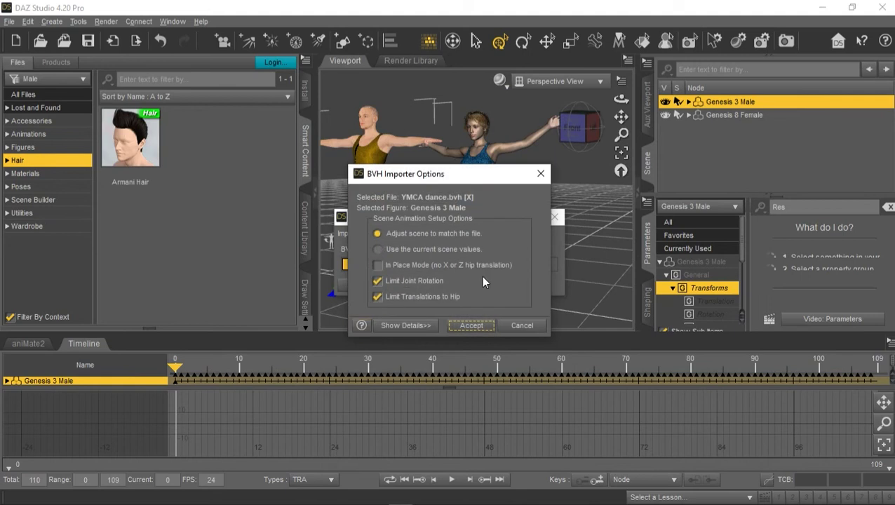
left_click(472, 325)
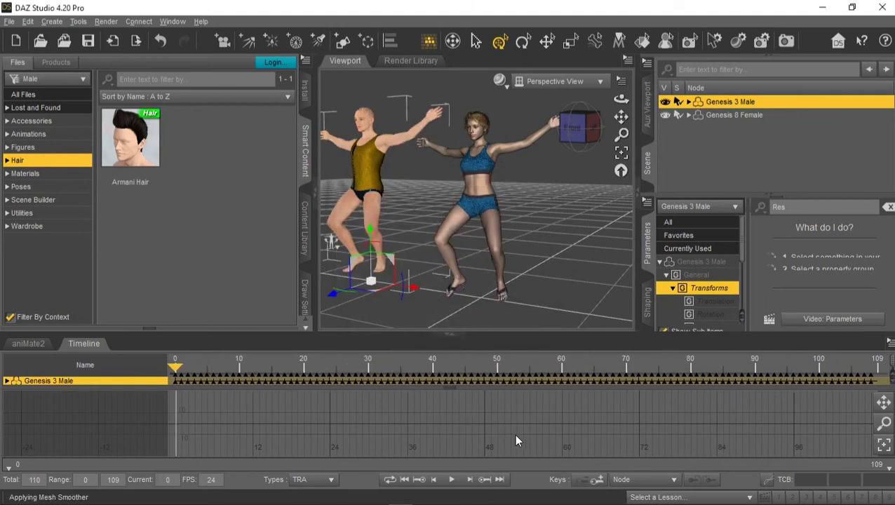
Preview the imported dance on Genesis 3 Male, then return to the first frame and move him to the floor.
left_click(453, 482)
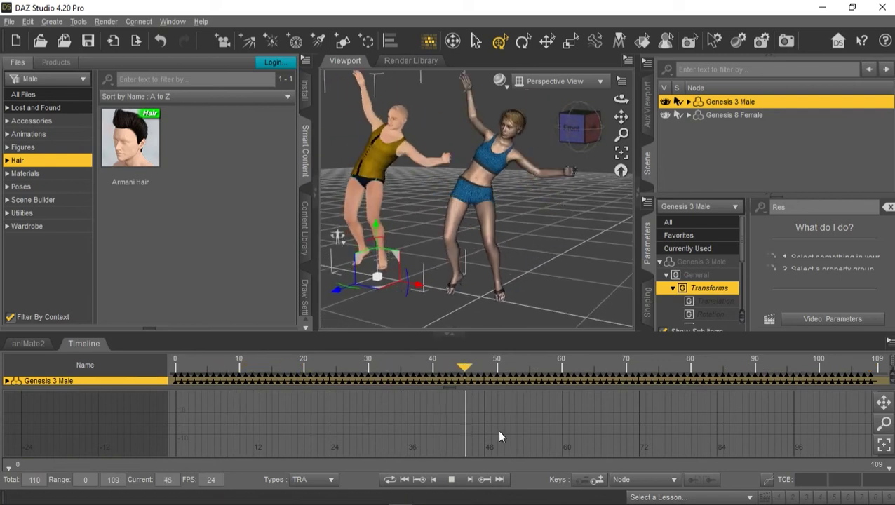
left_click(452, 480)
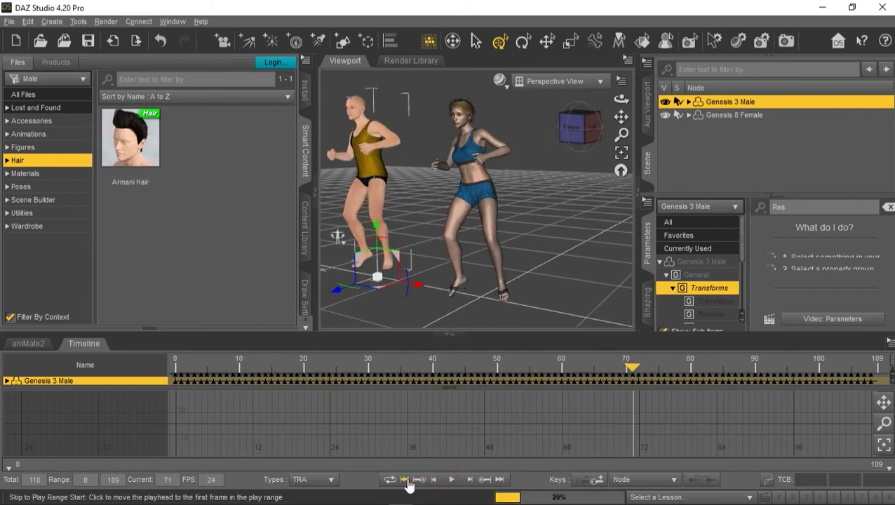
left_click(405, 480)
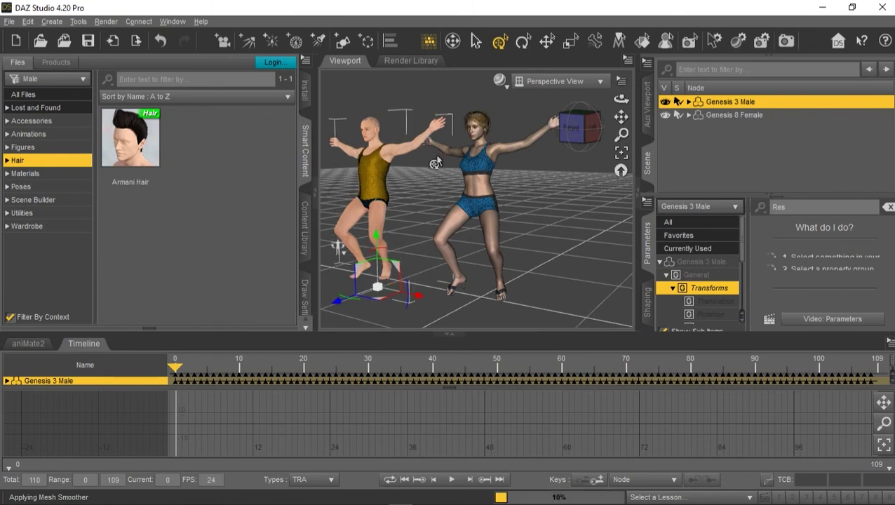
Play back the YMCA dance on both figures, view it from the front, and stop the playback.
left_click(451, 481)
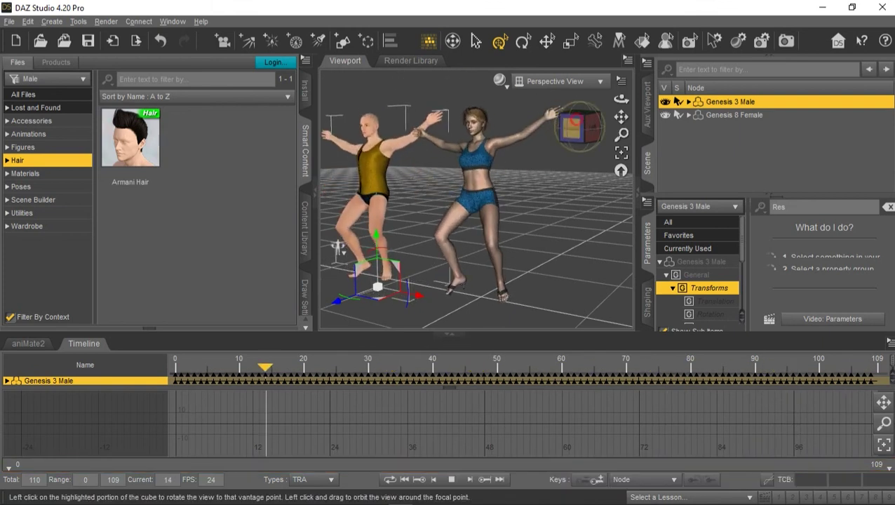
left_click(574, 120)
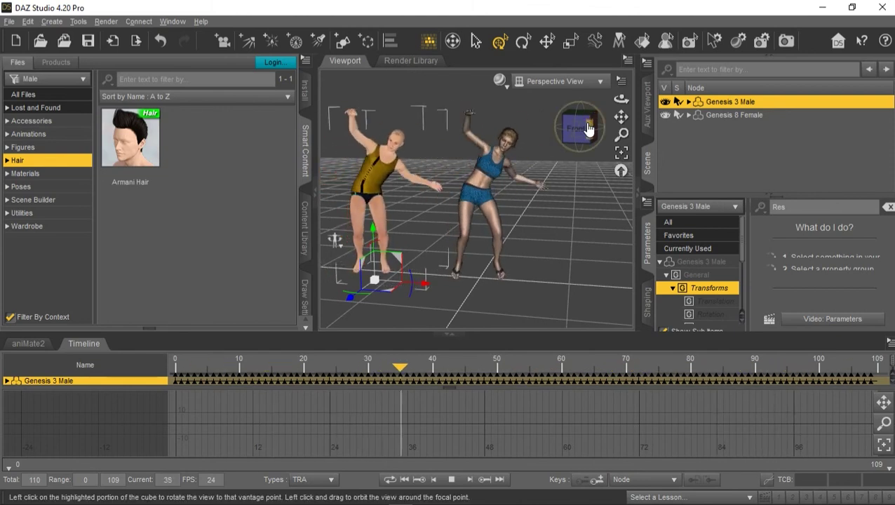
left_click(451, 480)
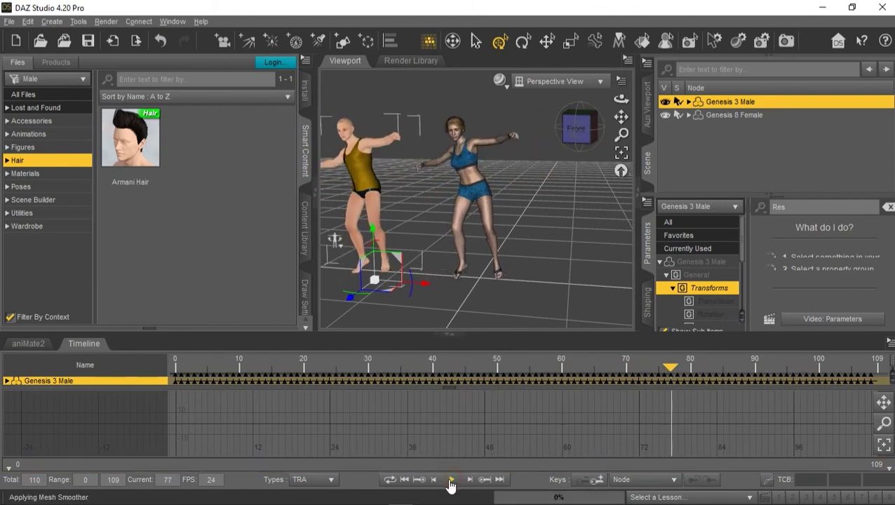